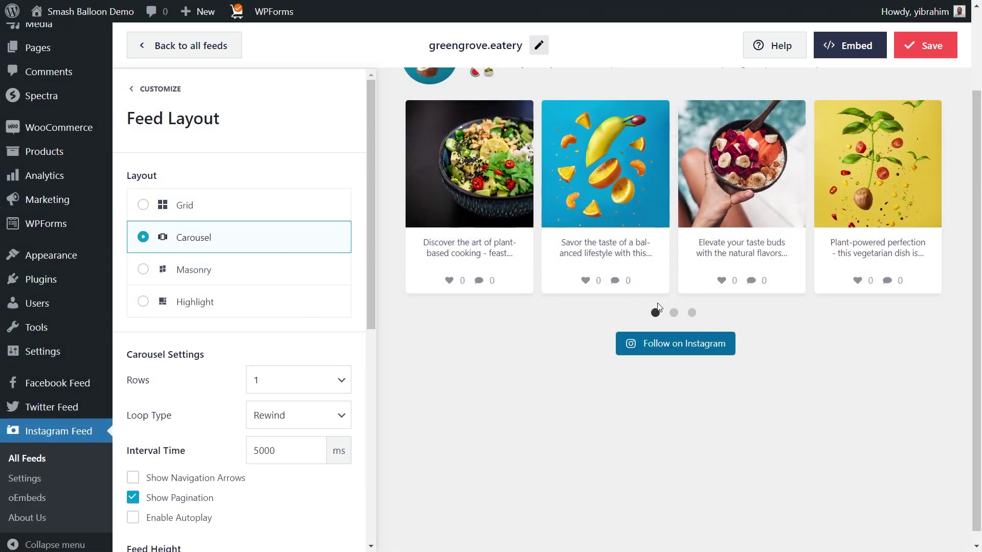
Page through the carousel preview, then download the Instagram Feed Pro plugin file from Smash Balloon.
click(672, 314)
click(690, 316)
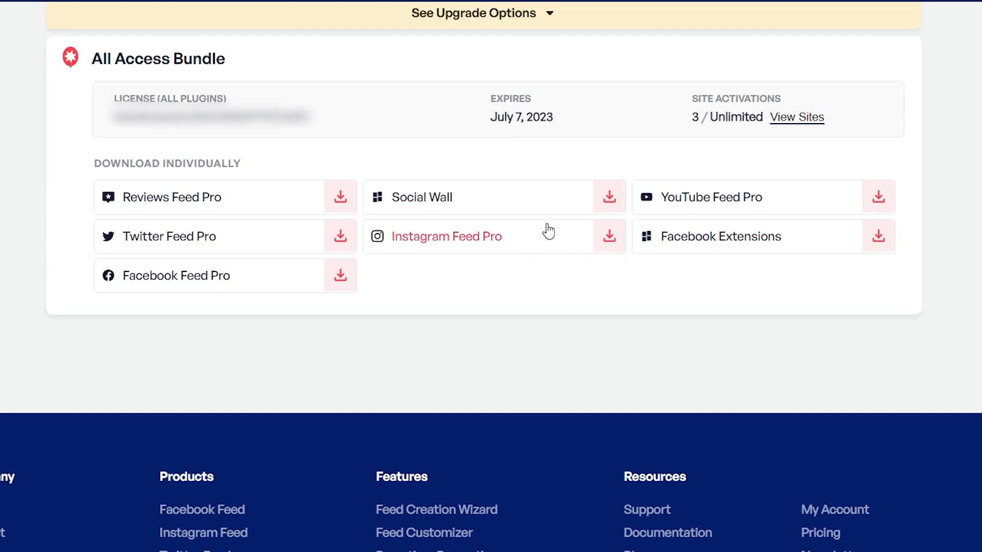
click(608, 238)
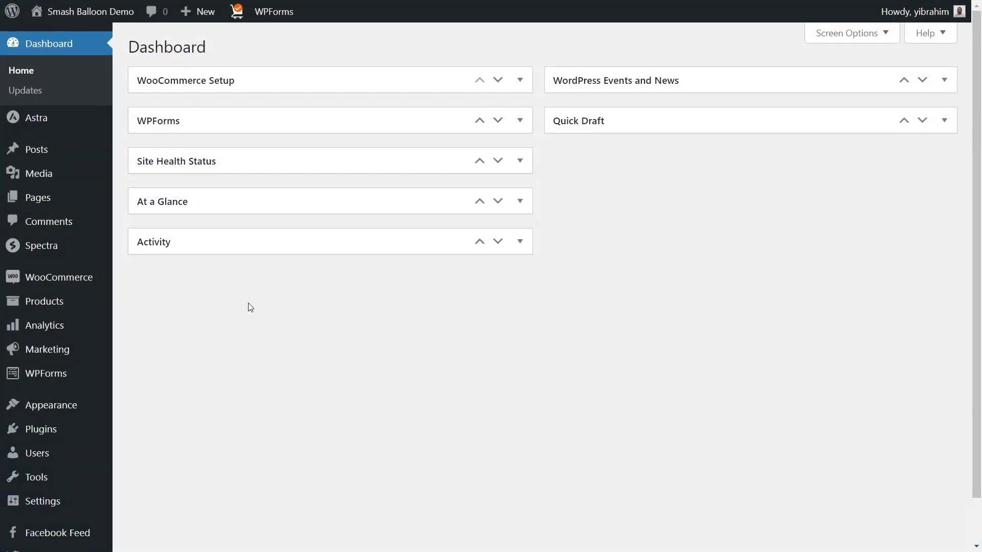
Upload the Instagram Feed Pro zip as a new plugin, install it, and activate it.
mouse_move(51, 431)
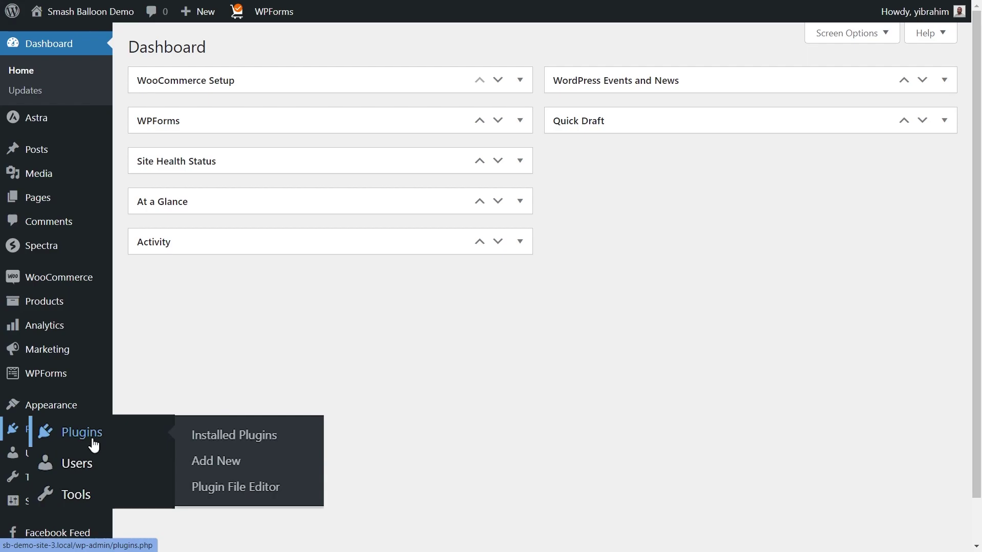
click(215, 462)
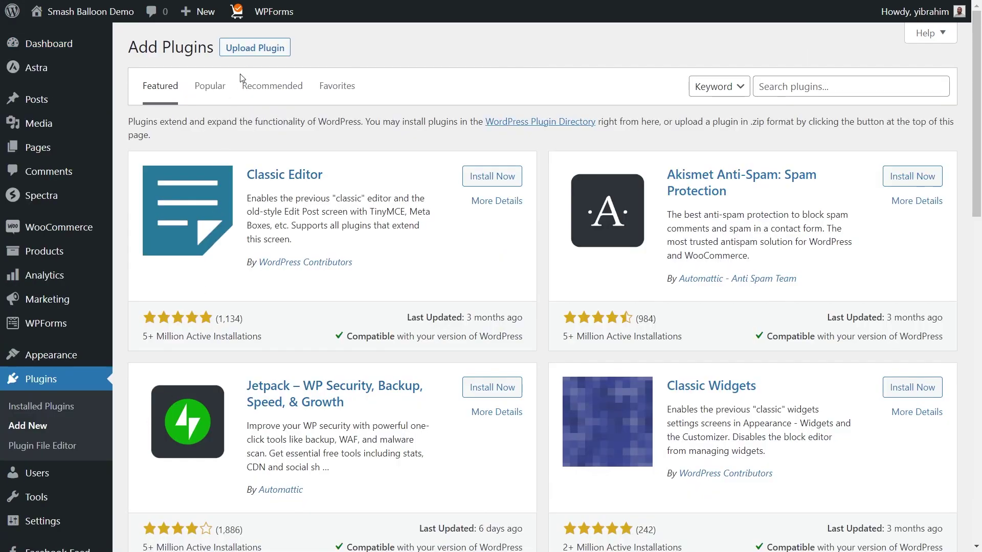
click(250, 48)
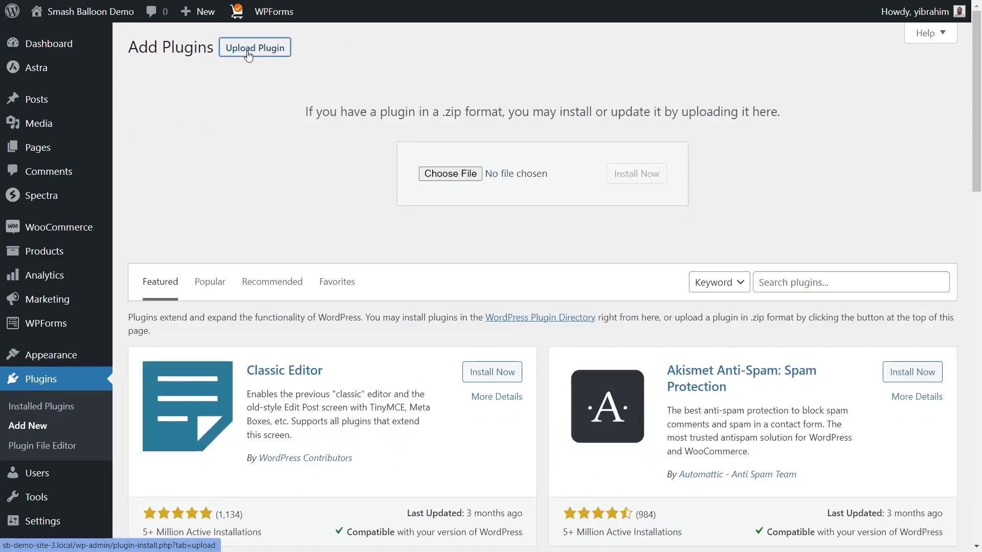
click(432, 176)
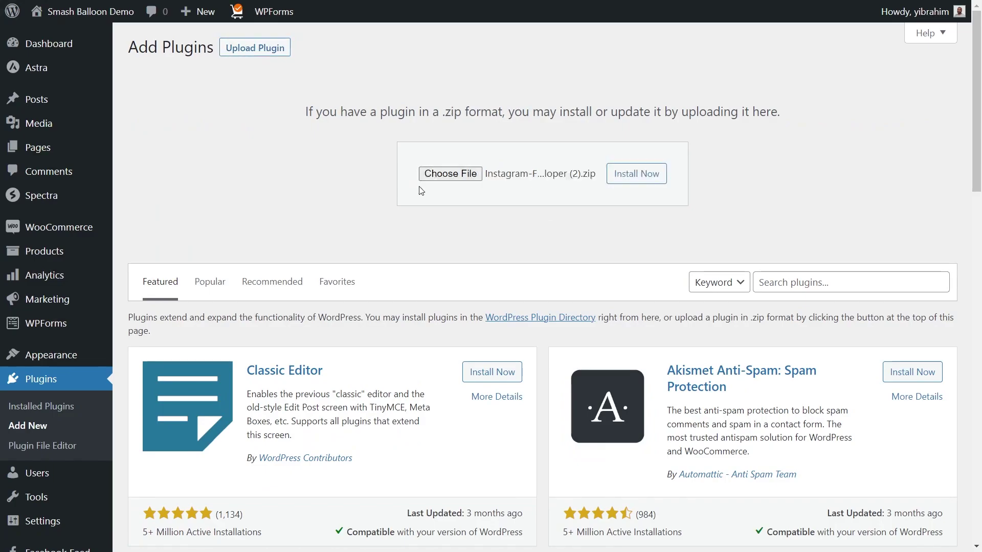
click(627, 176)
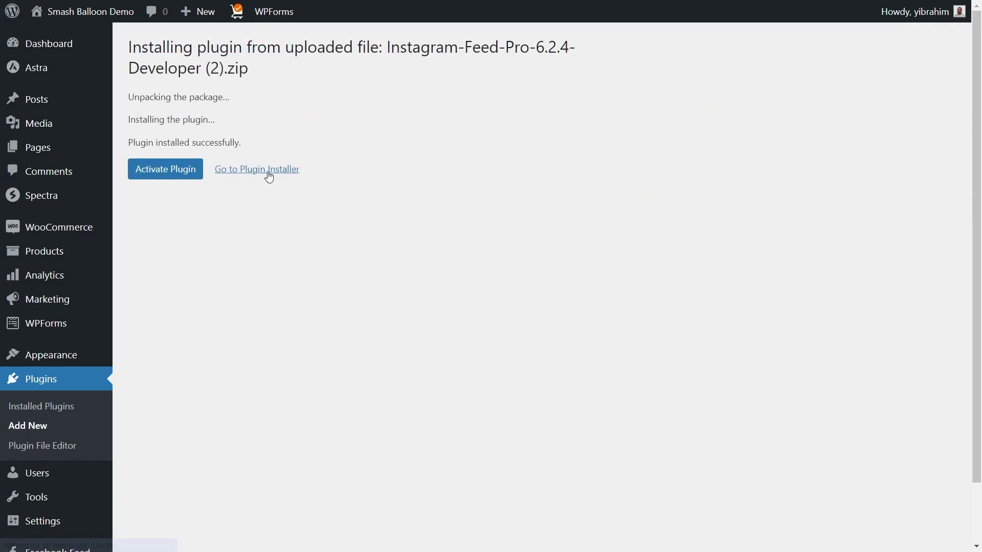
click(185, 174)
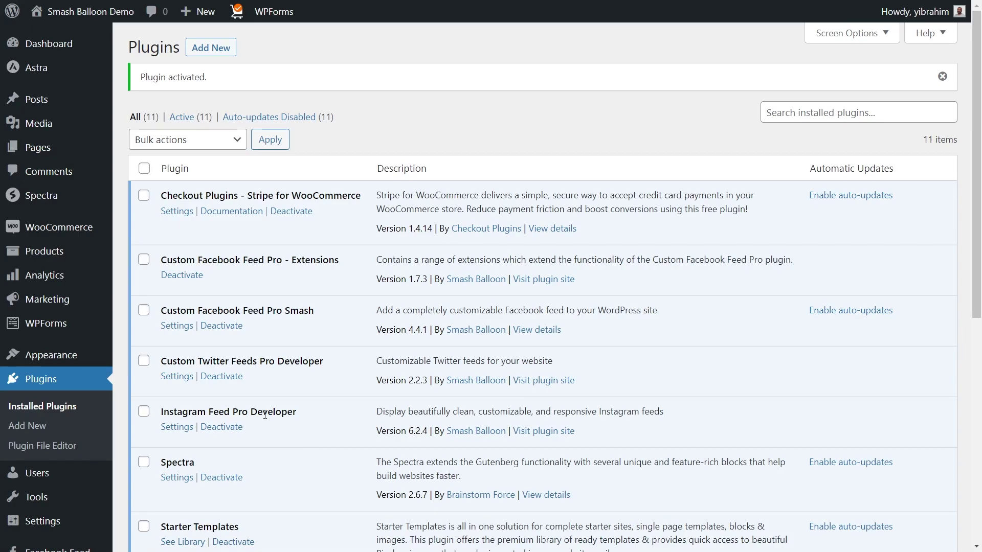
Paste the license key in Instagram Feed Settings, activate it, then go to All Feeds.
scroll(84, 409, down, 2)
mouse_move(40, 514)
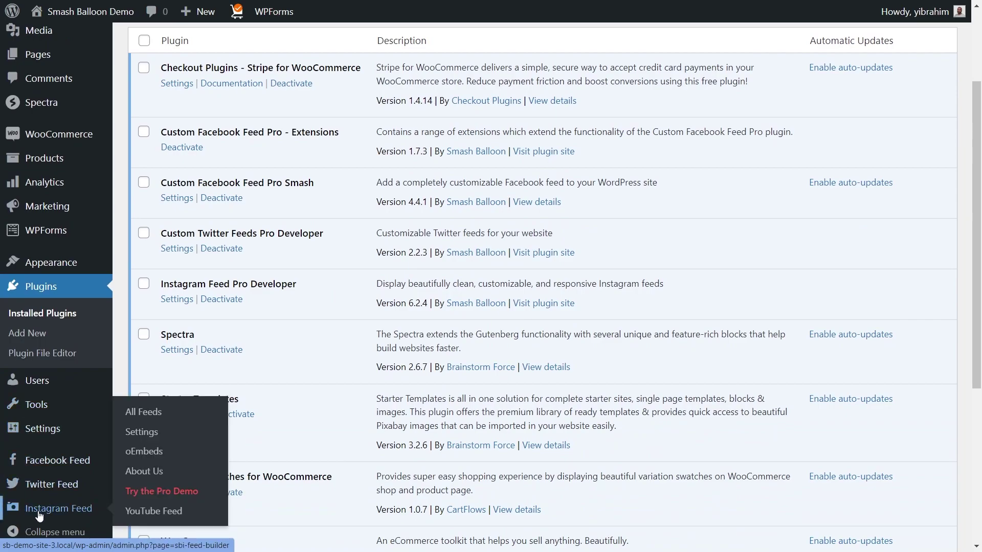
click(142, 432)
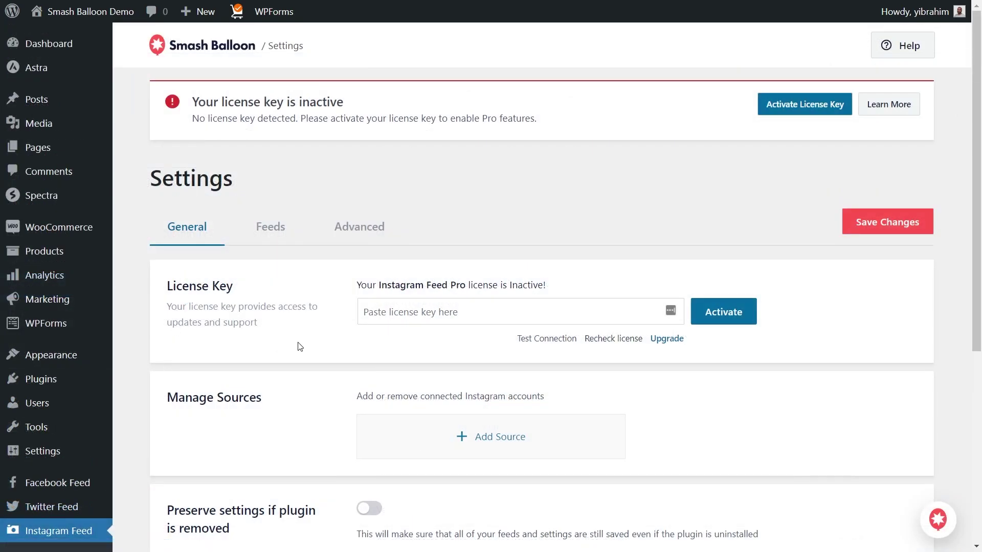
click(378, 315)
key(ctrl+v)
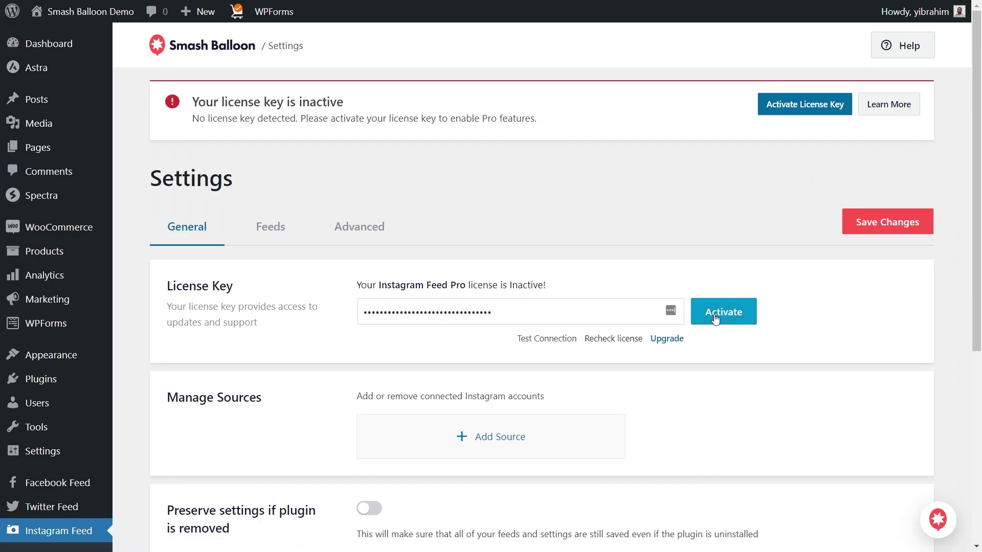
click(723, 312)
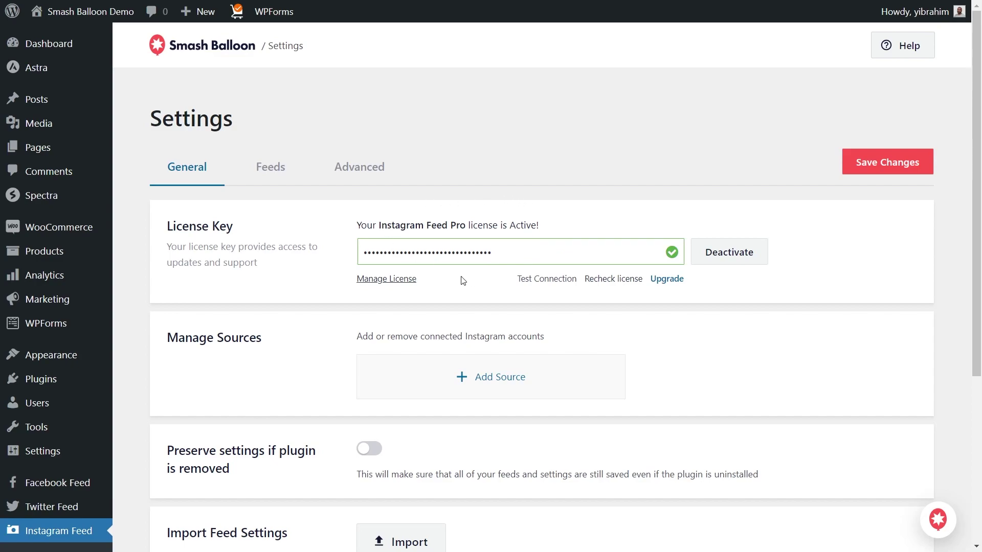
scroll(70, 519, down, 2)
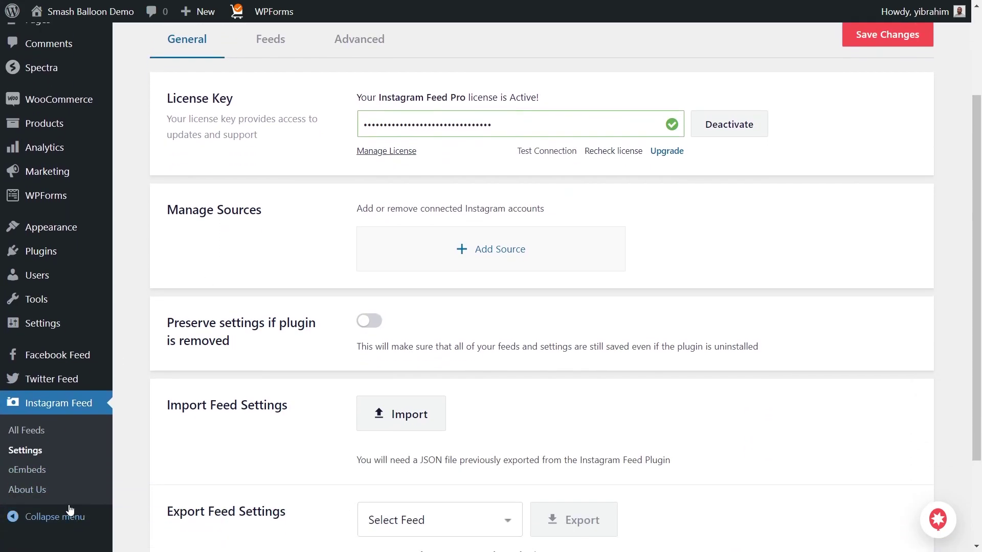
click(29, 431)
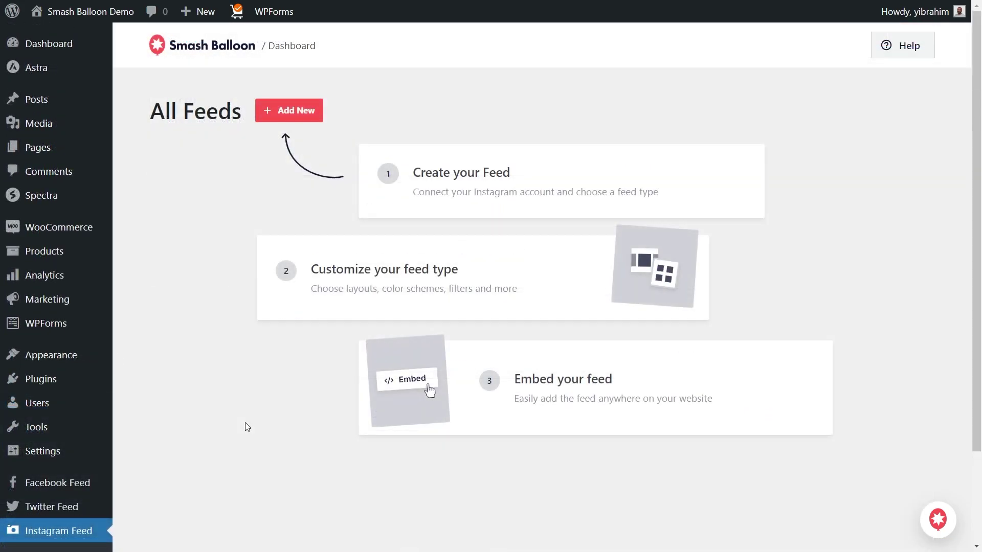
Start a new User Timeline feed and begin adding an Instagram account source.
click(309, 122)
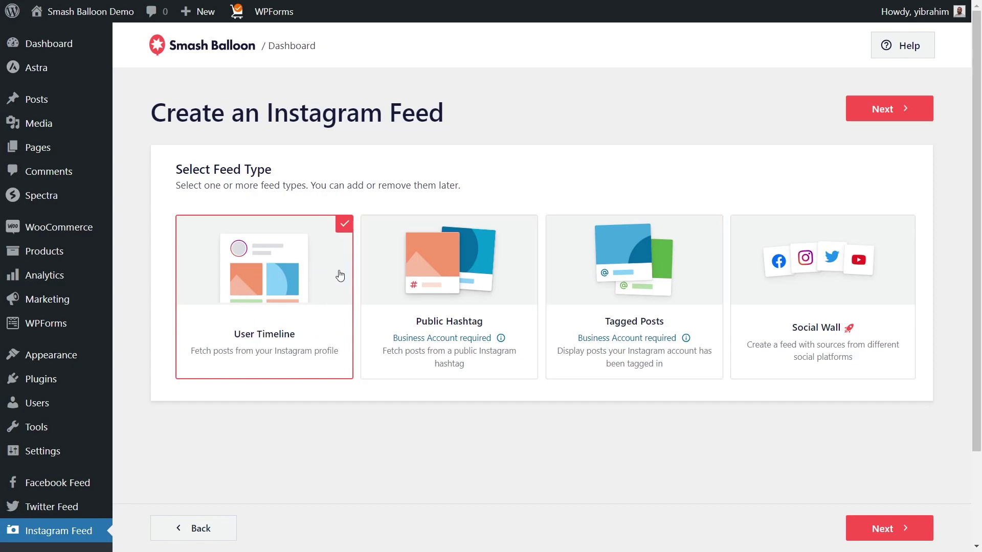
click(874, 109)
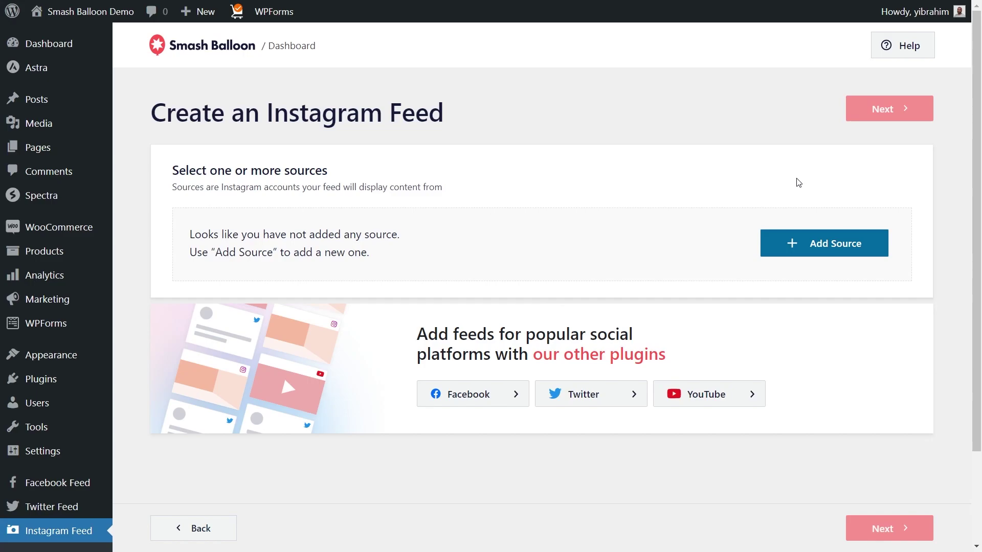
click(818, 247)
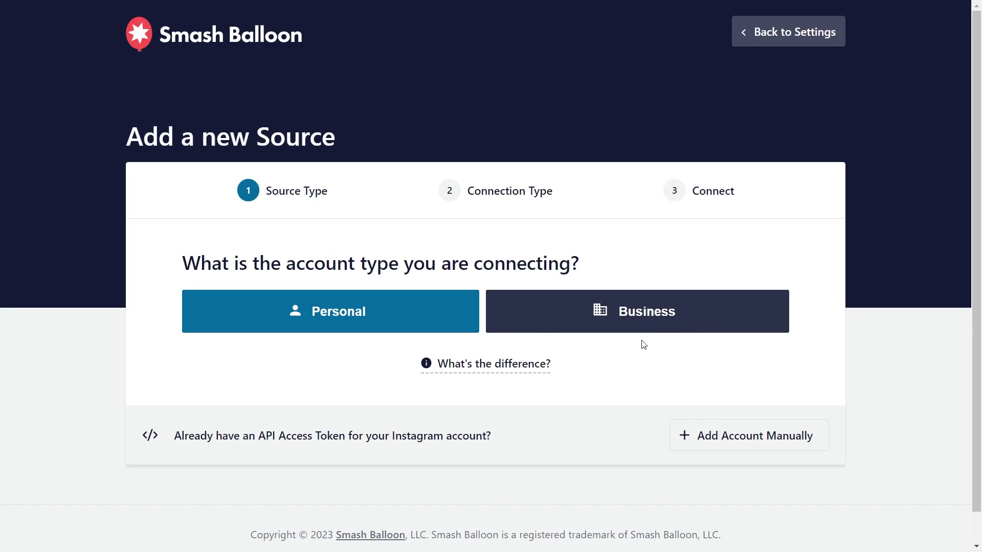
Choose a Business account, answer No to a prior Facebook connection, and connect with Facebook.
click(642, 321)
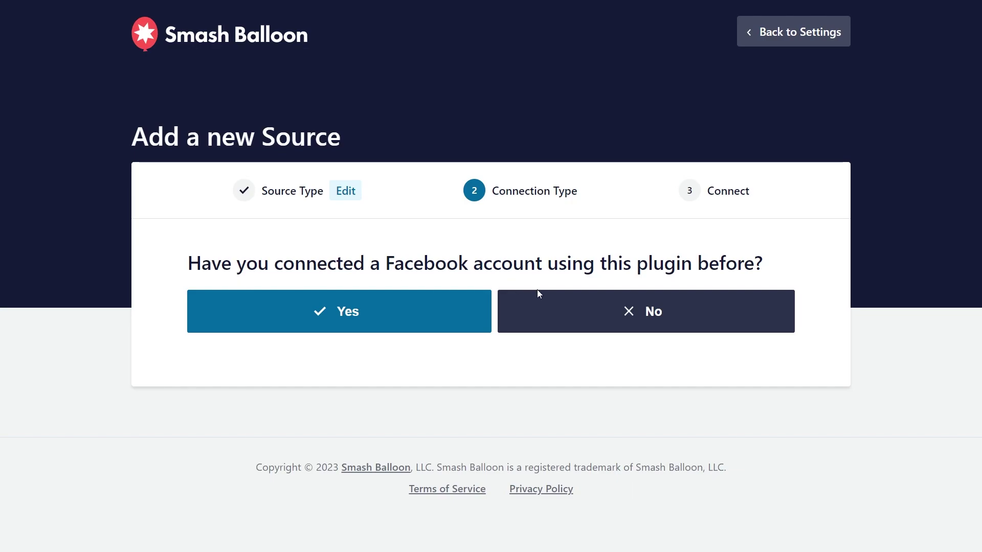
click(618, 312)
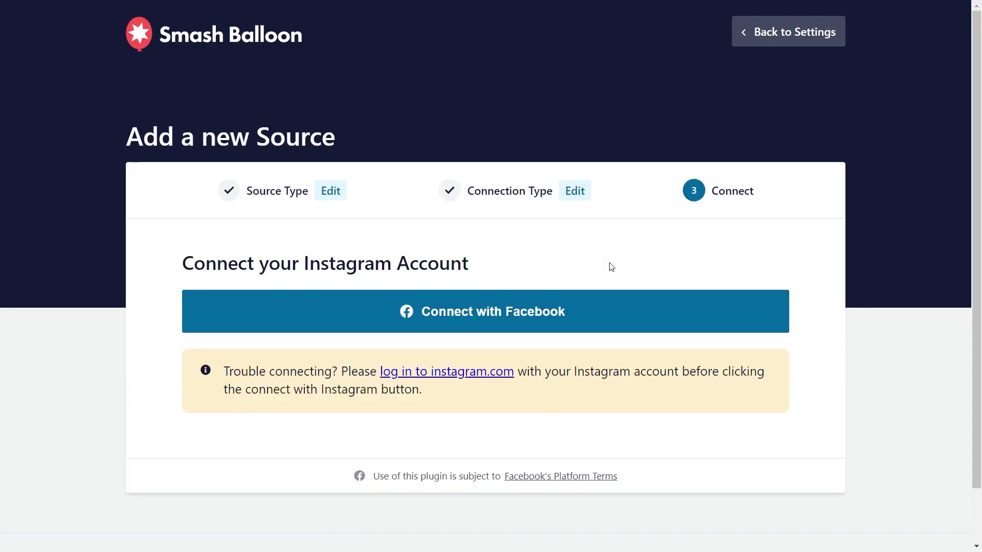
click(552, 311)
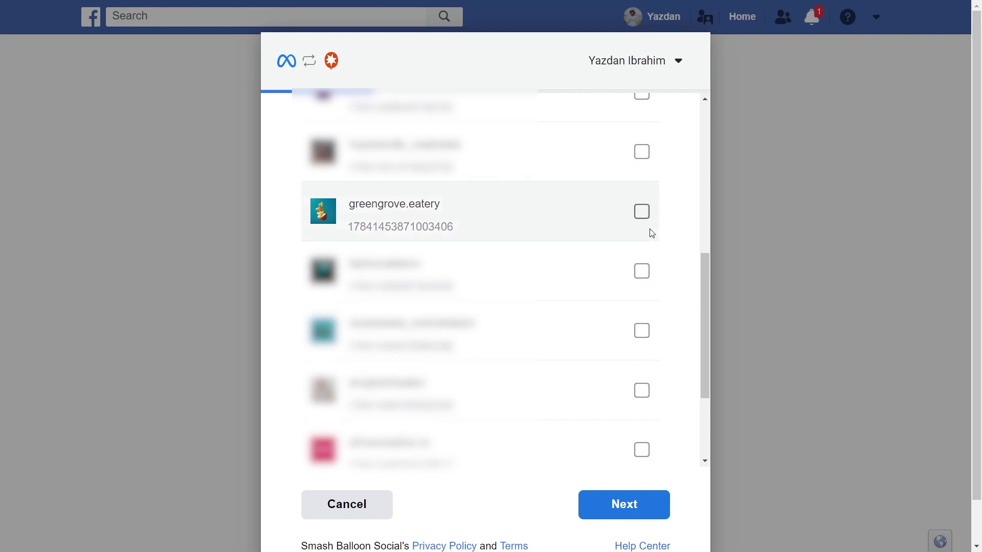
Grant access to the greengrove.eatery account and Green Grove Eatery Page with all permissions.
click(642, 212)
click(626, 502)
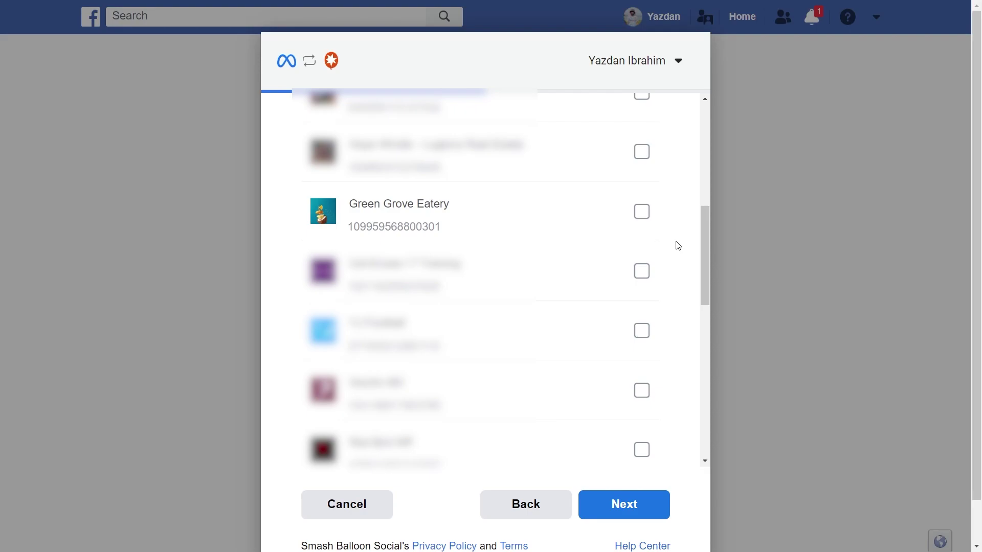
click(642, 211)
click(619, 507)
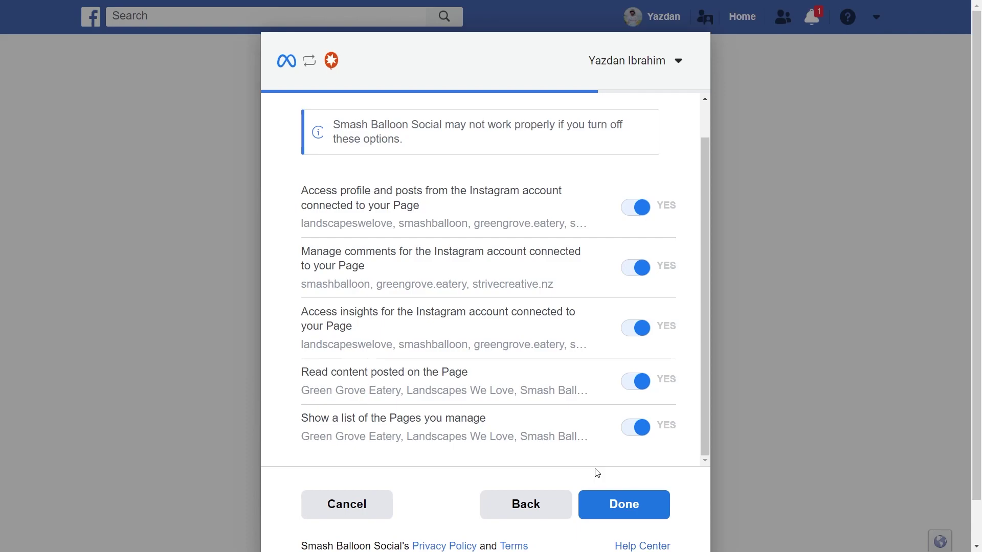
click(622, 506)
click(502, 300)
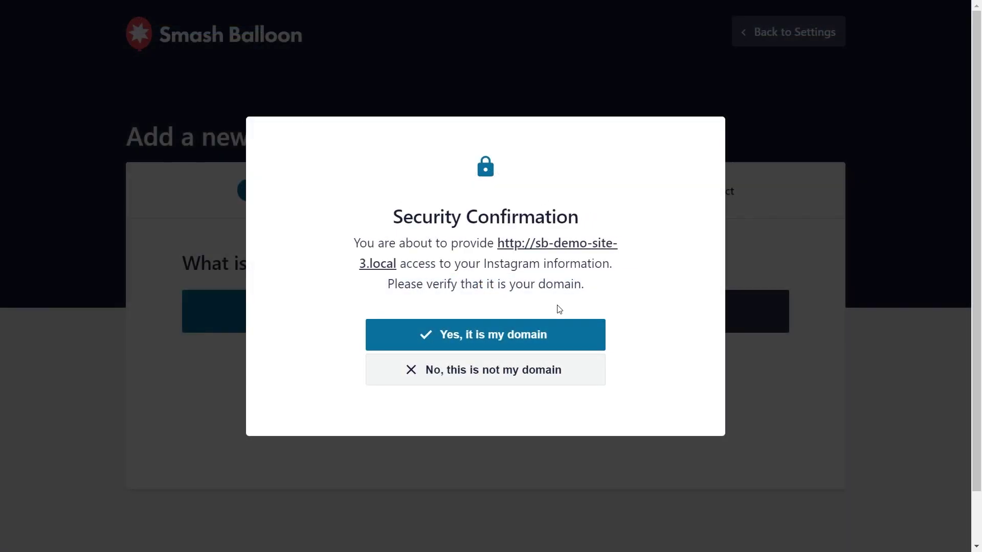
Confirm the site's domain, add greengrove.eatery as a source, and select it for the feed.
click(537, 336)
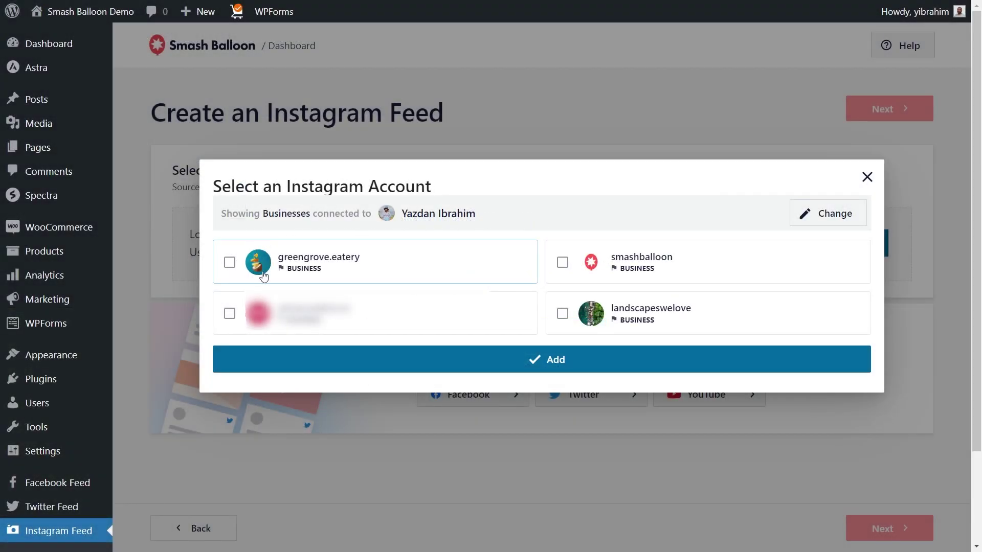
click(300, 266)
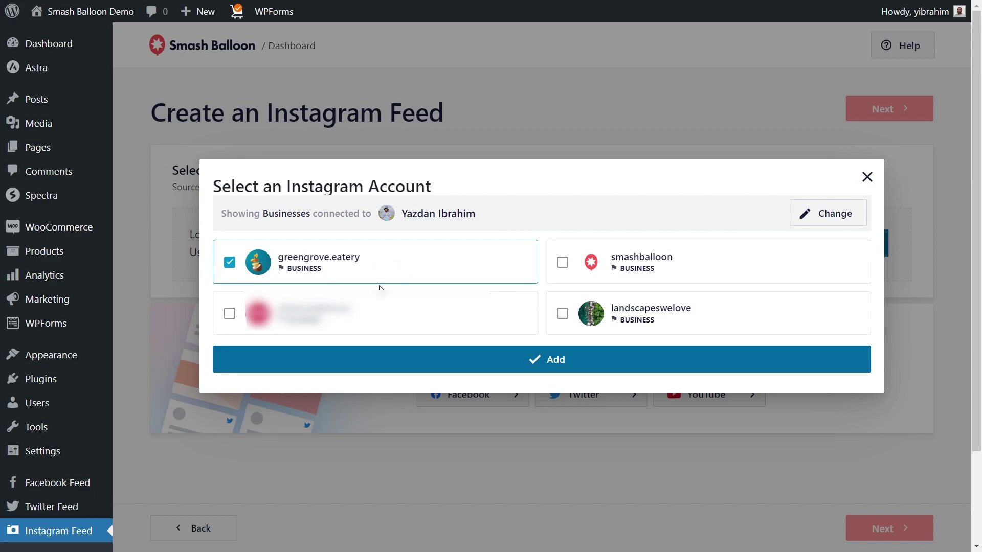
click(530, 359)
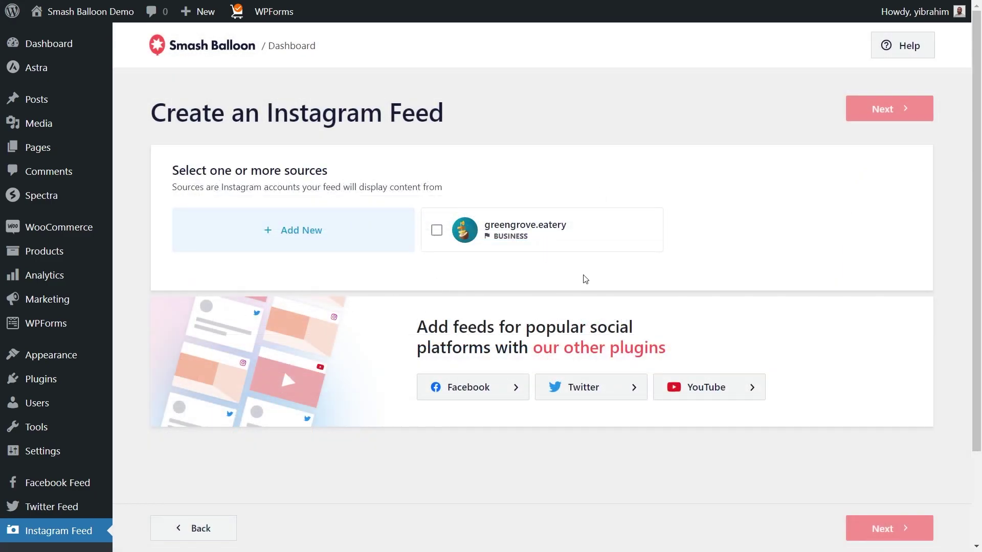
click(511, 235)
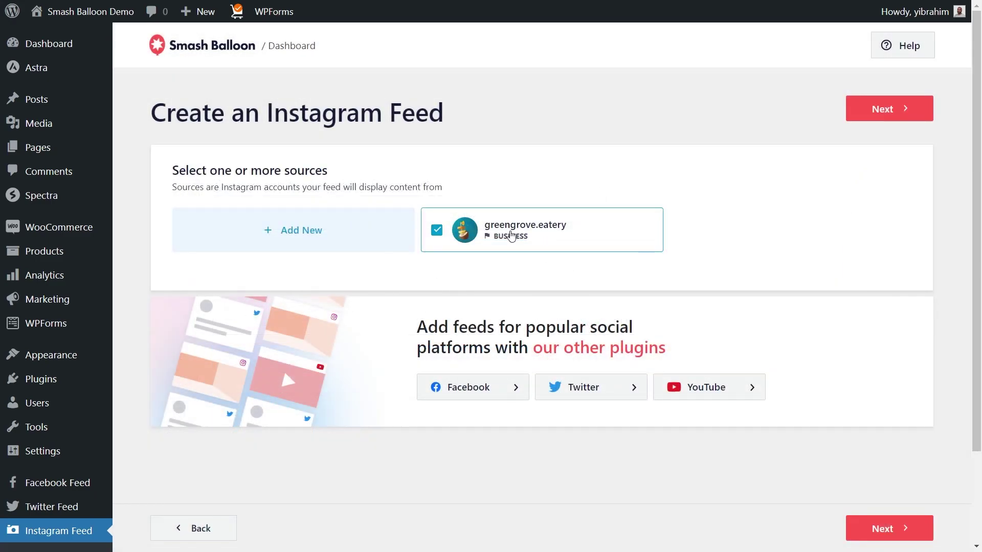
click(864, 108)
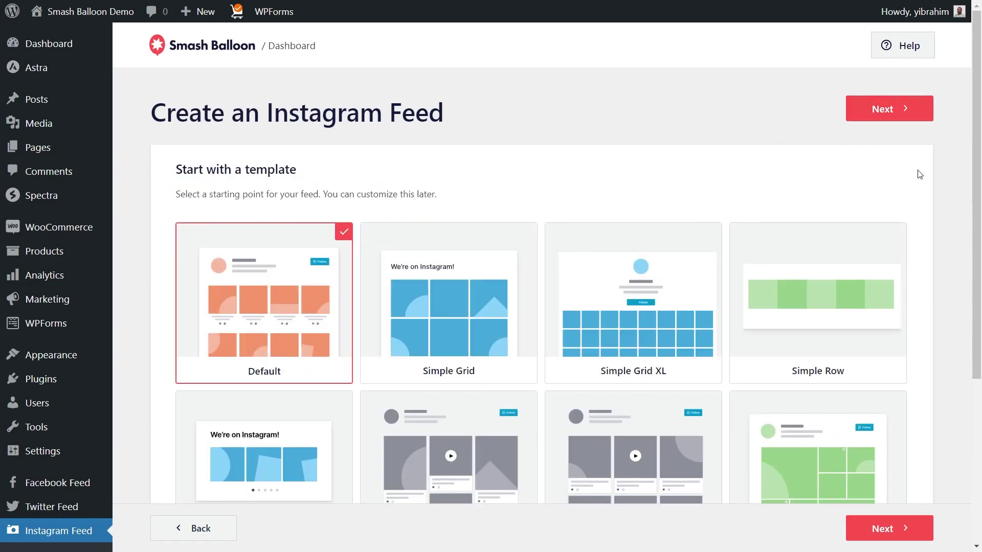
Pick the Masonry Cards template and create the feed.
scroll(919, 177, down, 1)
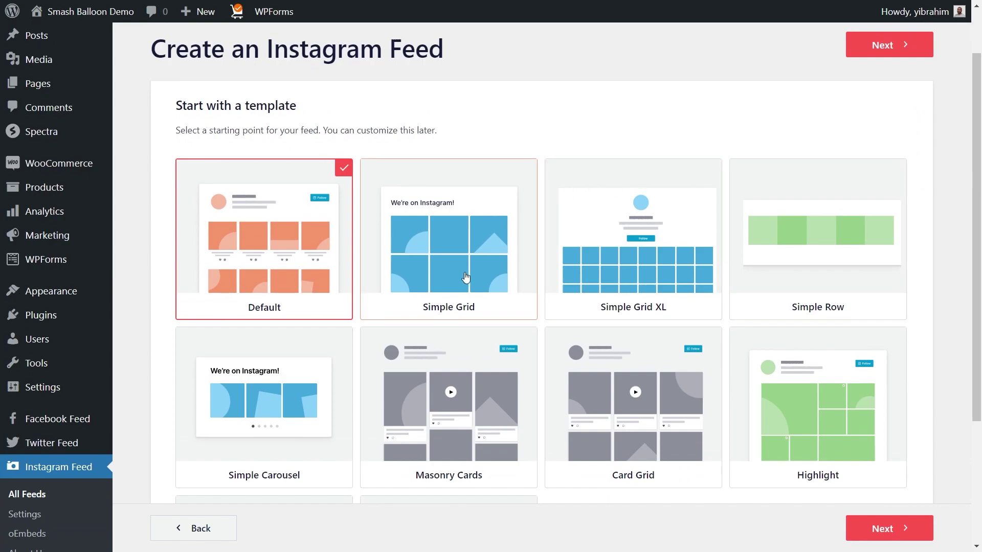
scroll(677, 273, down, 1)
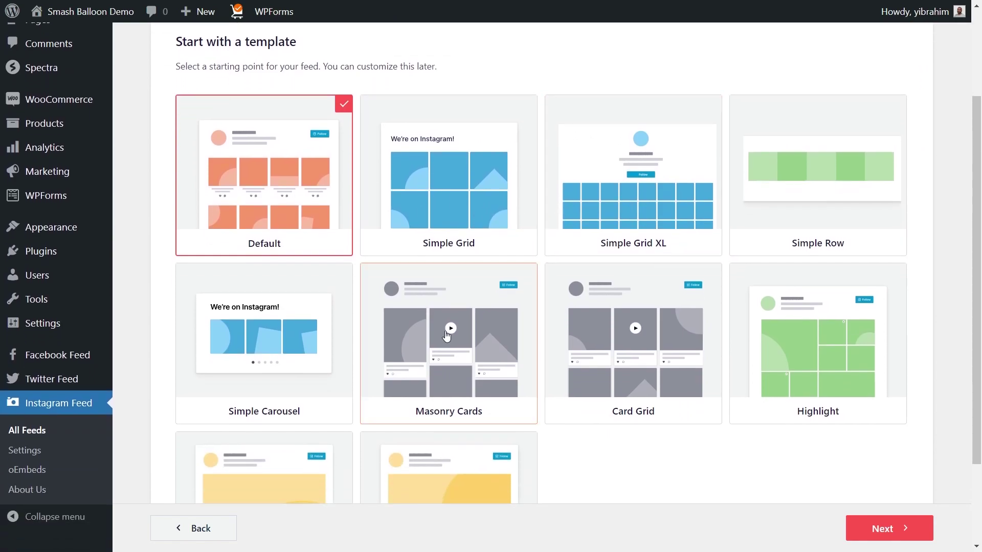
scroll(588, 327, down, 1)
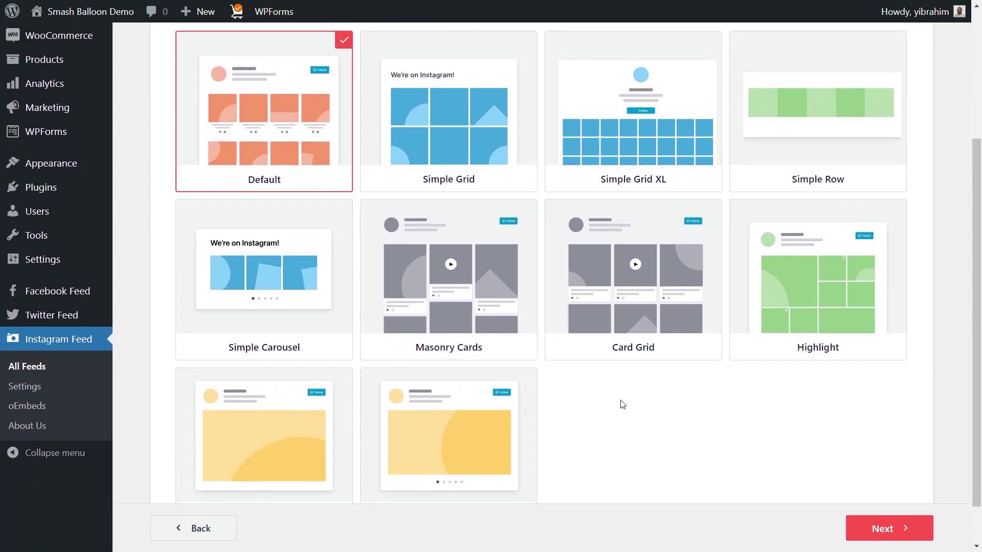
click(449, 300)
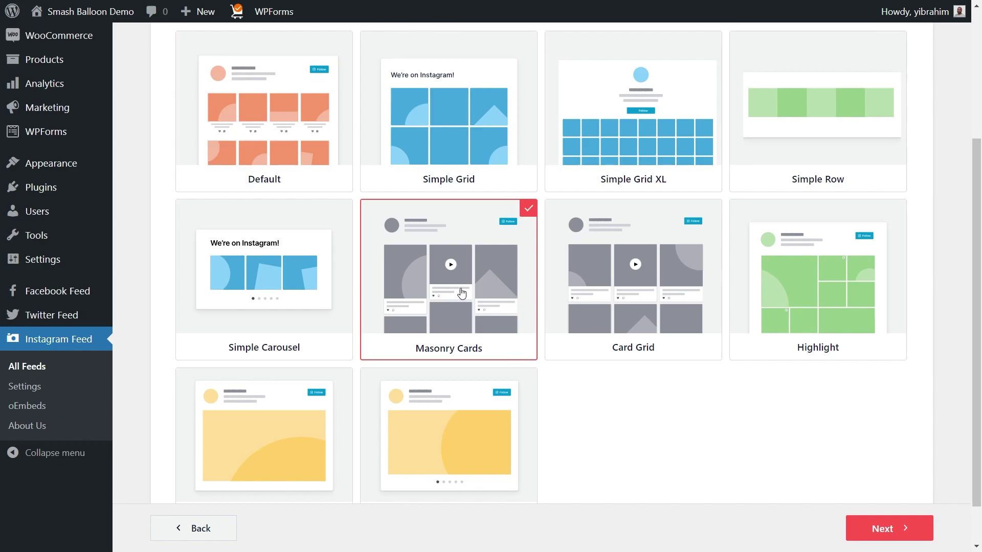
click(876, 526)
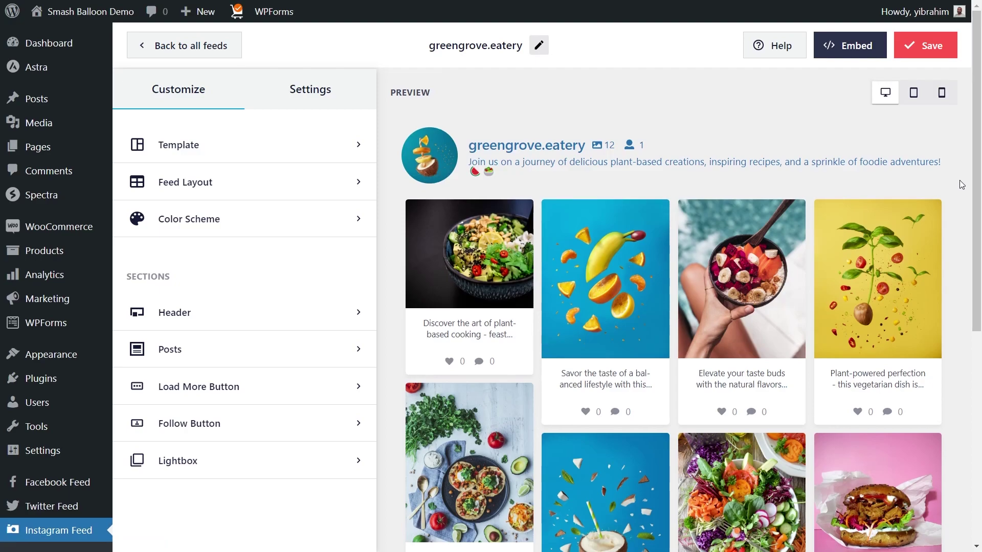
scroll(958, 199, down, 5)
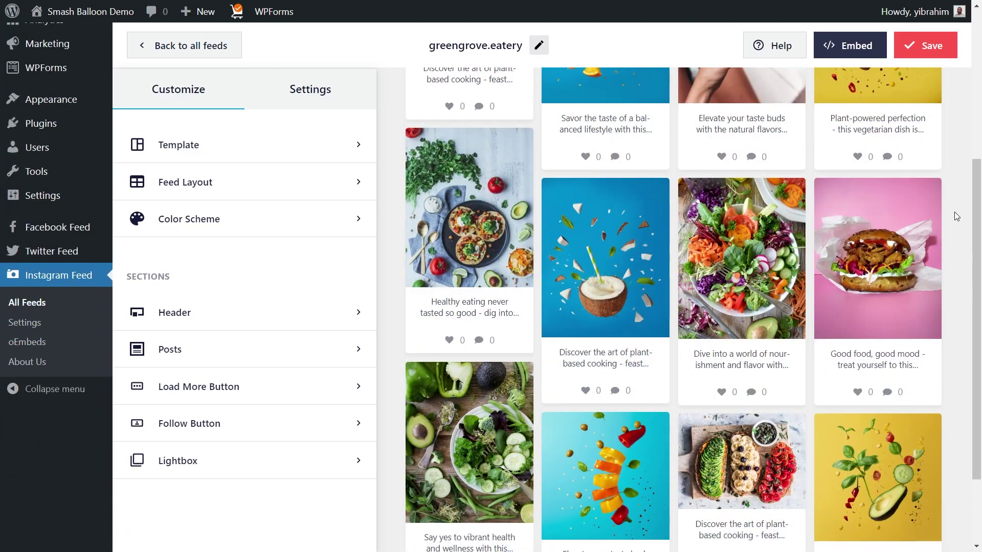
scroll(954, 212, up, 5)
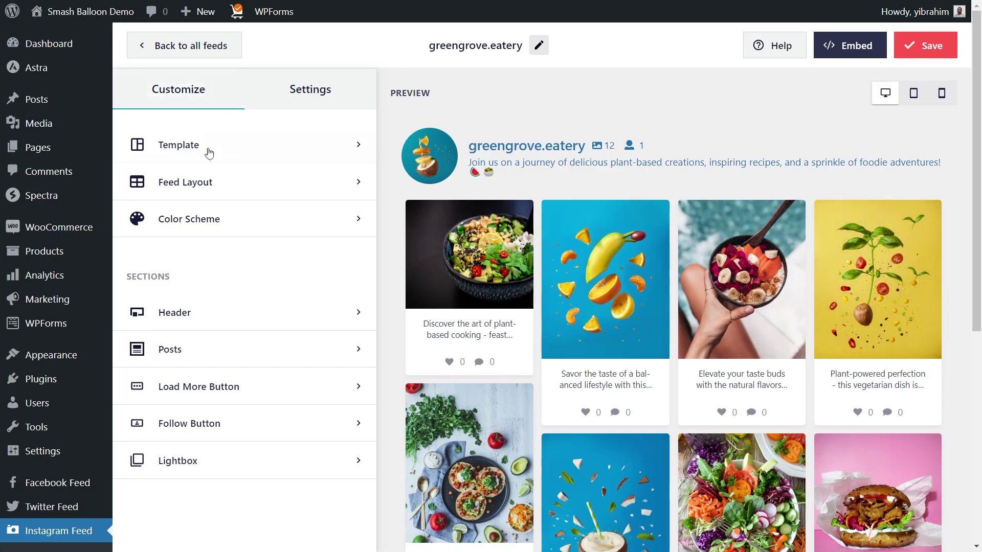
In Feed Layout, try Grid, then switch to Carousel and preview its second and third pages.
click(221, 182)
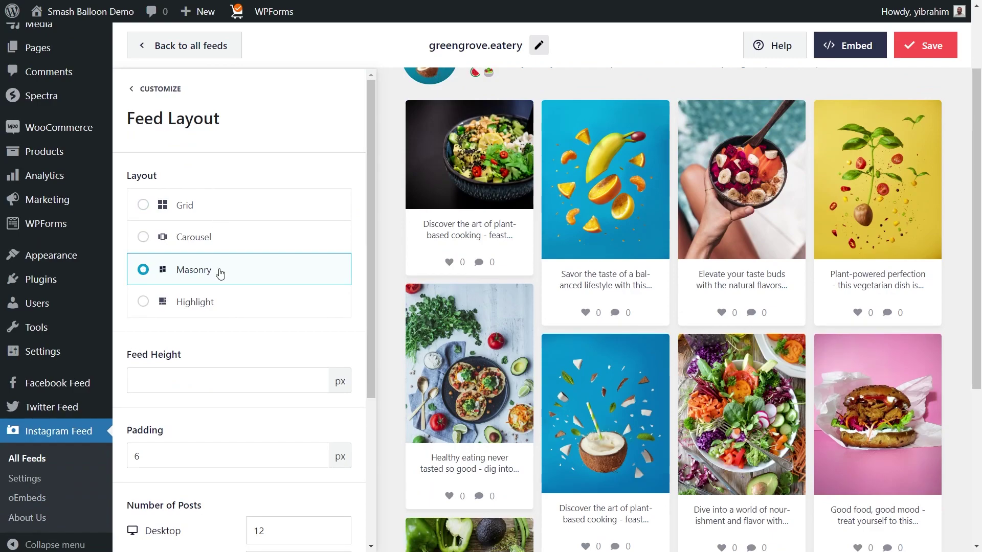
scroll(944, 330, down, 1)
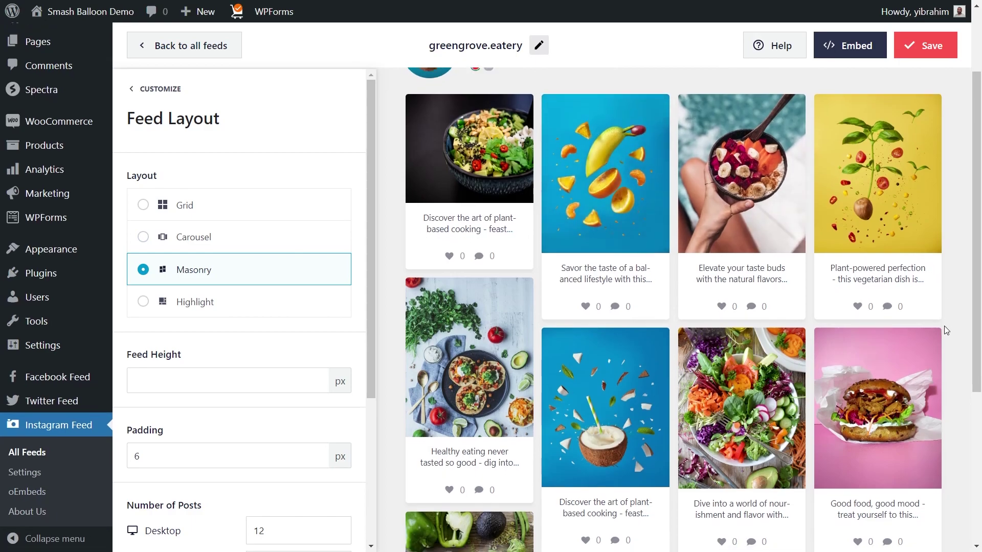
scroll(943, 330, down, 3)
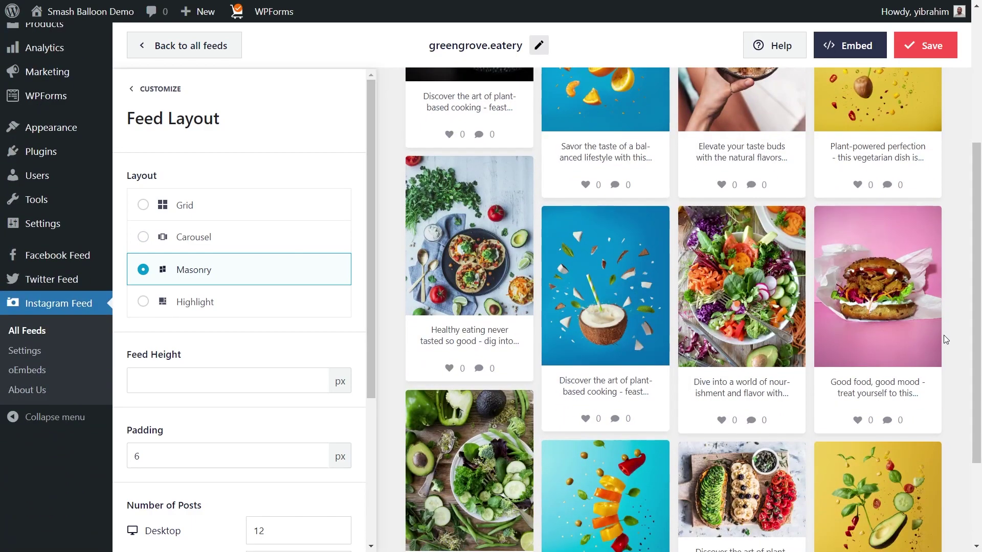
click(195, 213)
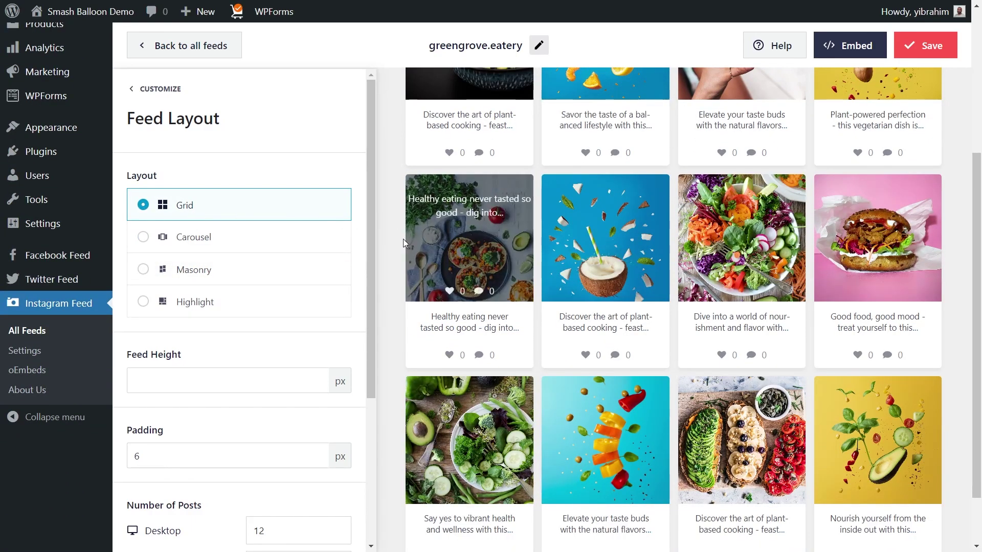
scroll(400, 240, up, 3)
click(298, 241)
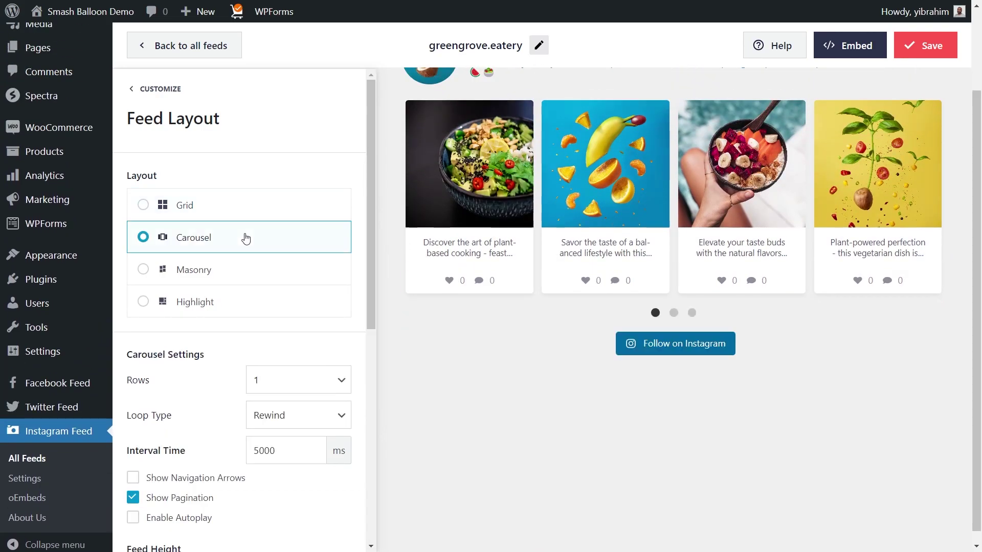
click(673, 314)
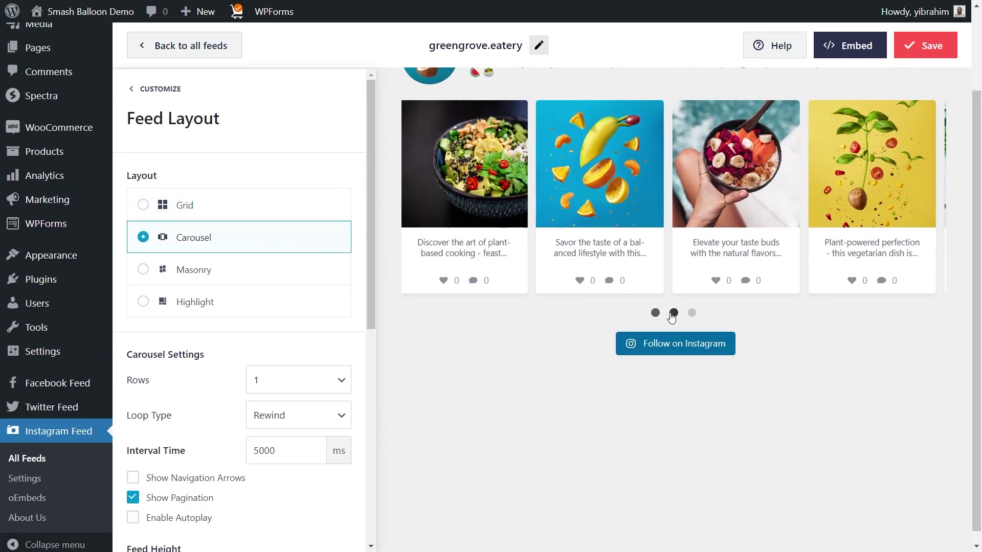
click(690, 315)
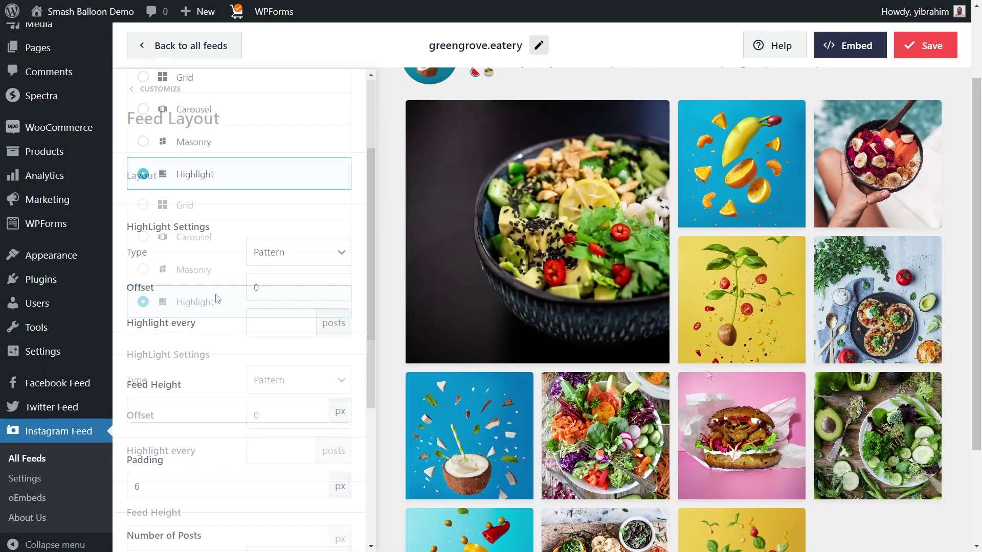
Set the desktop post count to 9, keep 4 columns, and save the feed.
scroll(212, 313, down, 6)
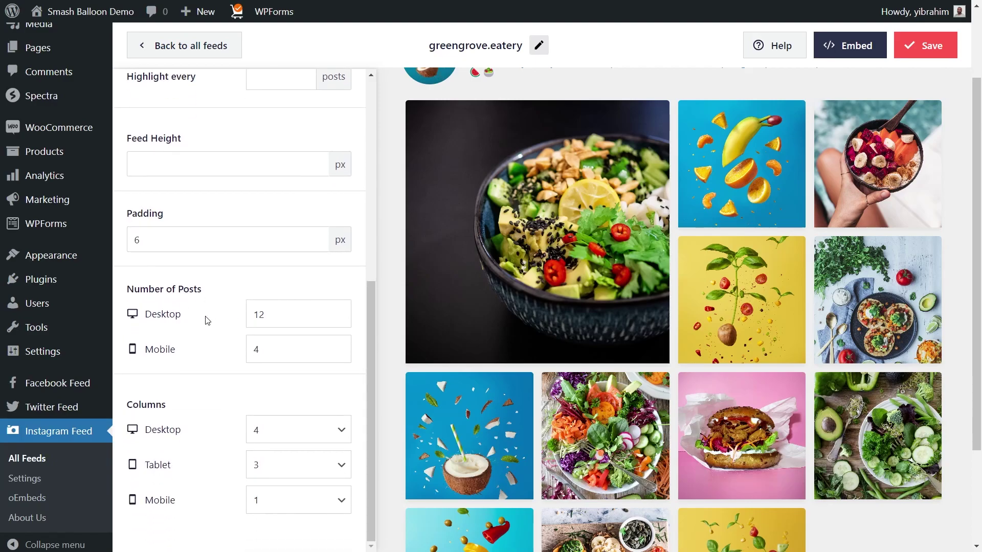
double_click(248, 314)
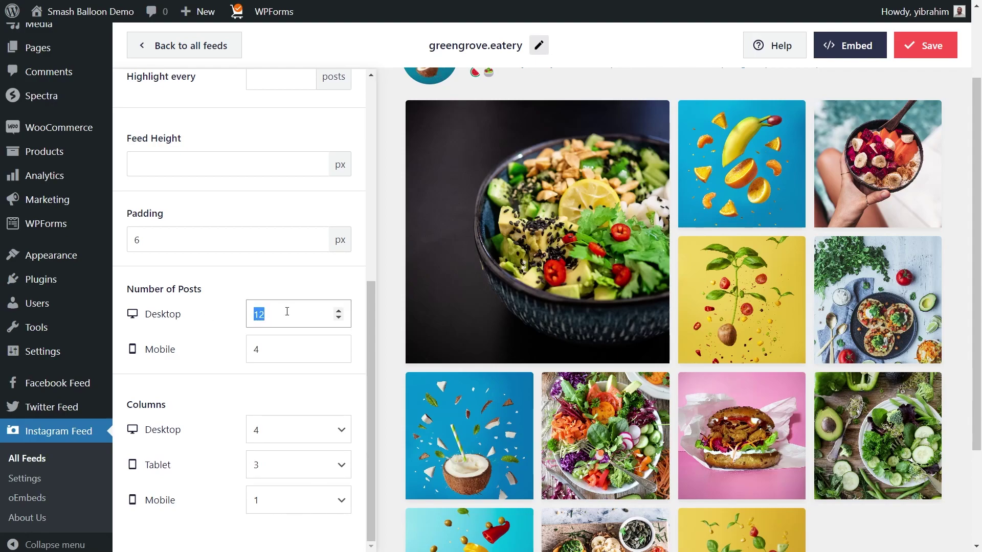
text(9)
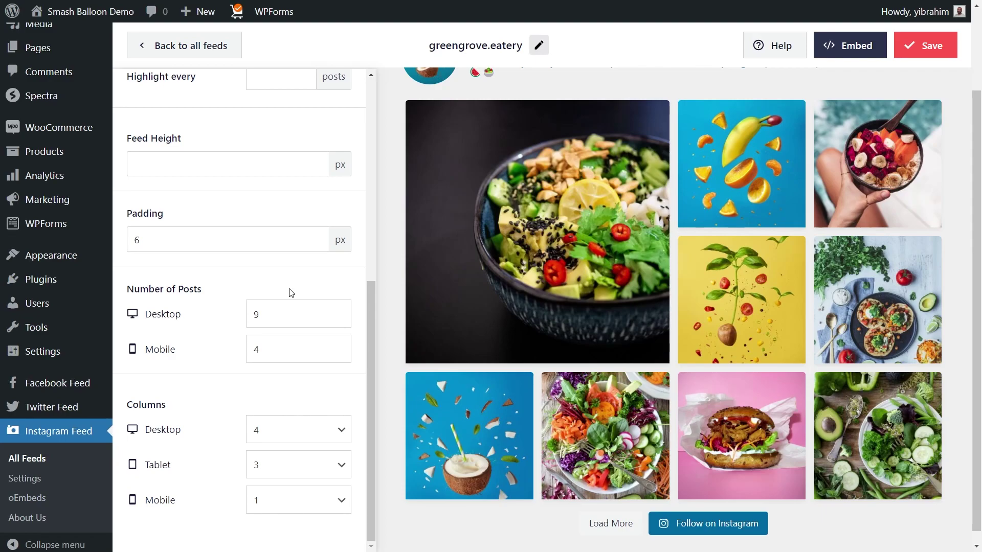
scroll(334, 376, down, 1)
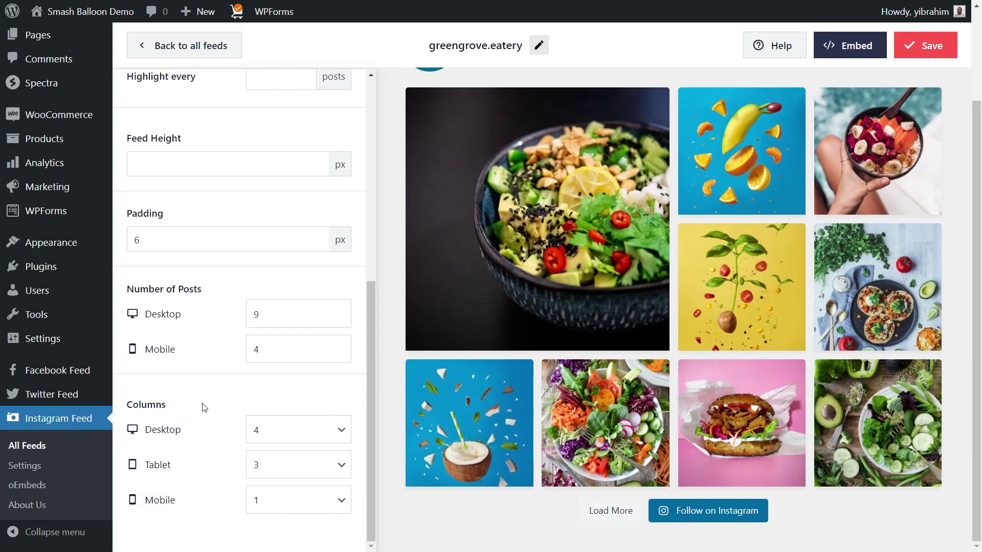
click(337, 431)
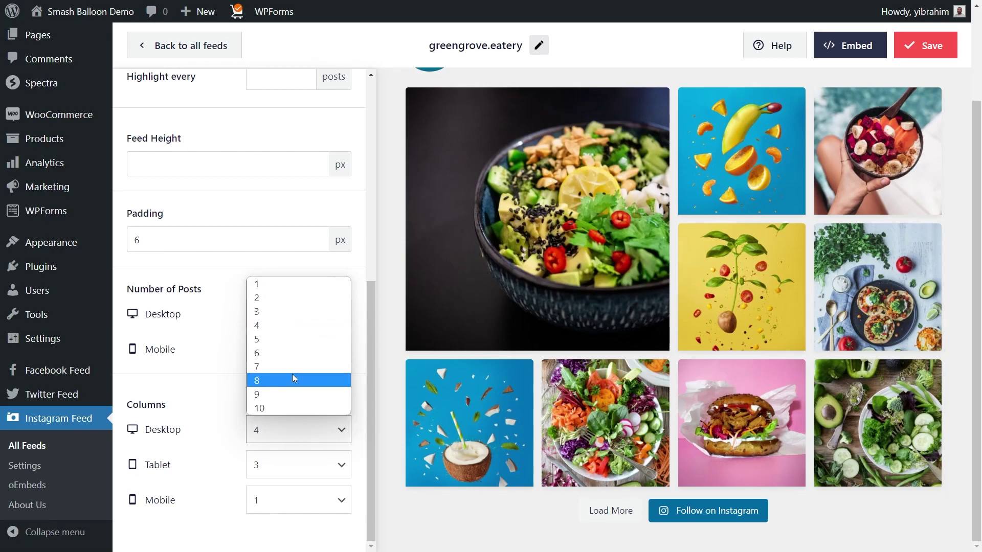
click(225, 493)
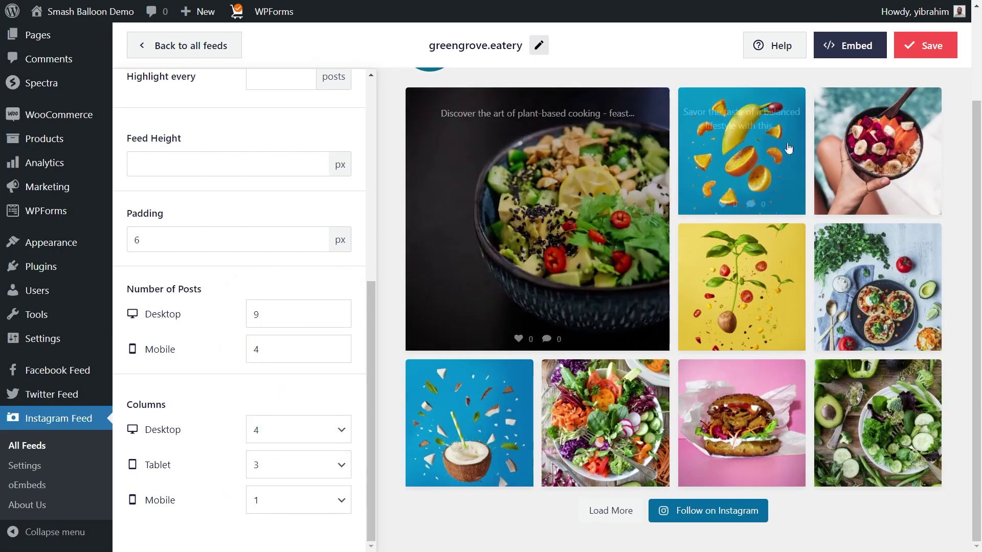
click(938, 56)
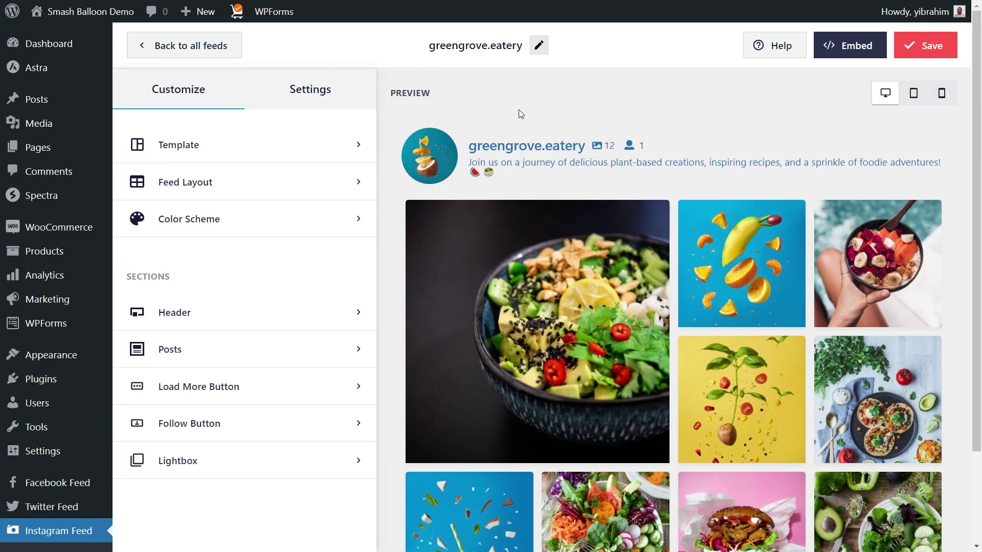
Preview the Light, Dark and Custom colour schemes on the feed.
click(230, 220)
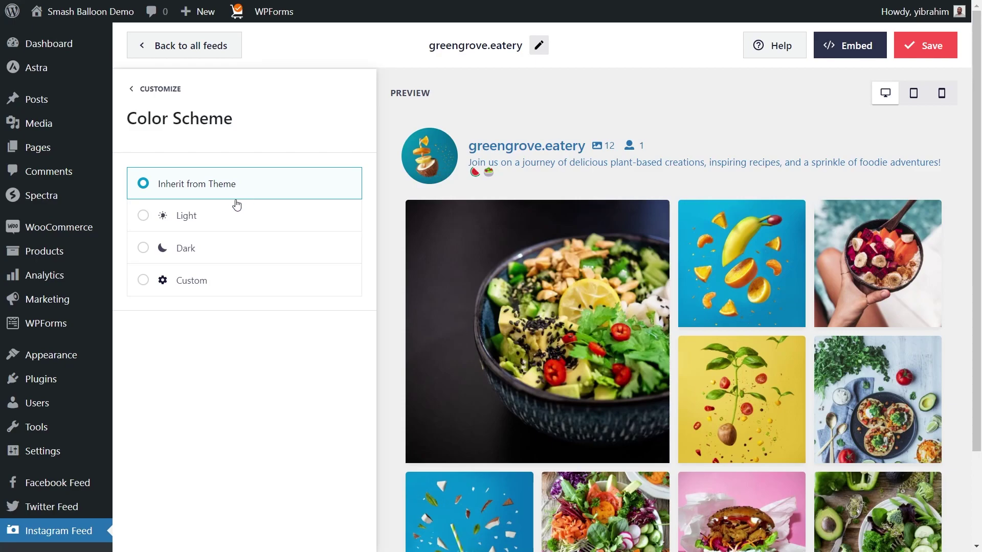
click(226, 216)
click(224, 249)
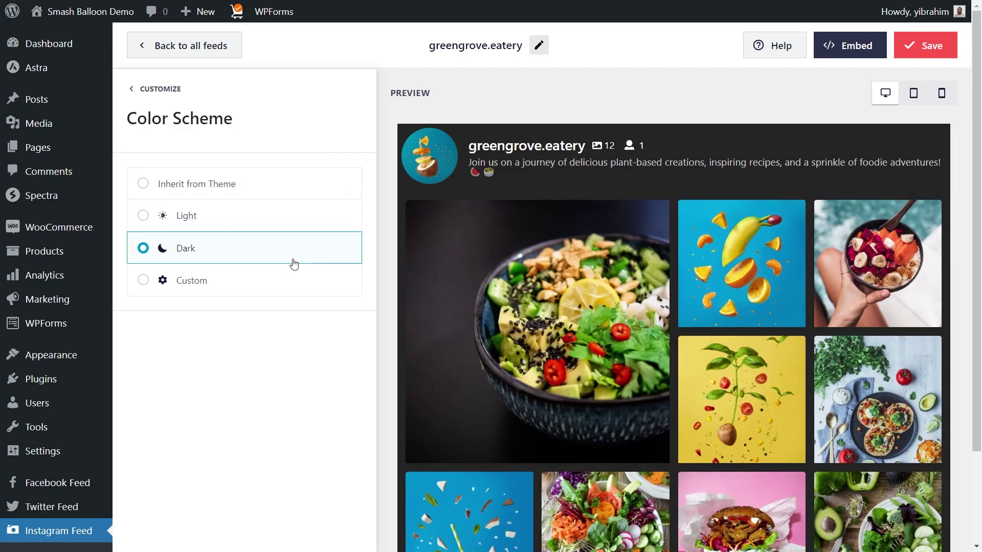
click(293, 281)
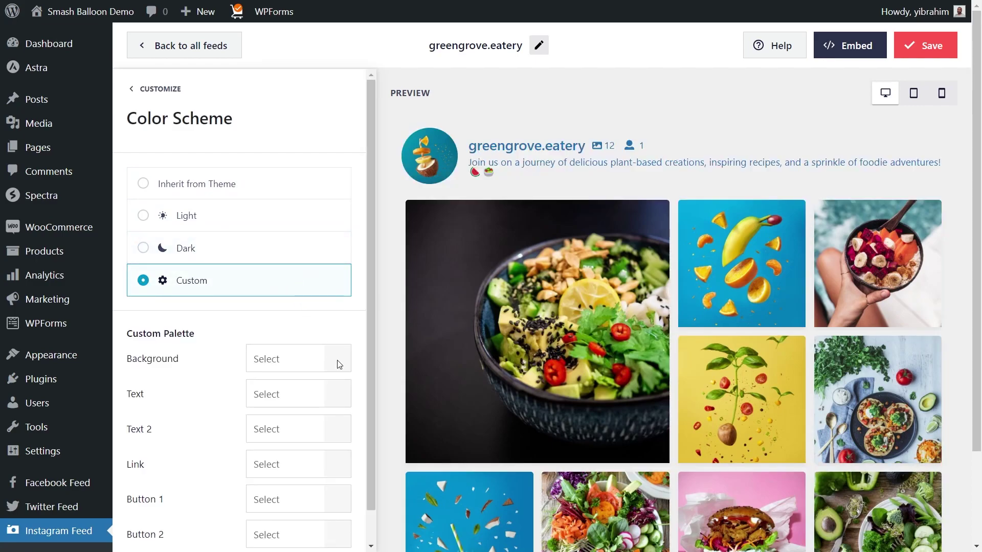
Try red and green custom backgrounds, then set the scheme to Inherit from Theme and save.
click(337, 364)
scroll(300, 427, down, 1)
click(246, 498)
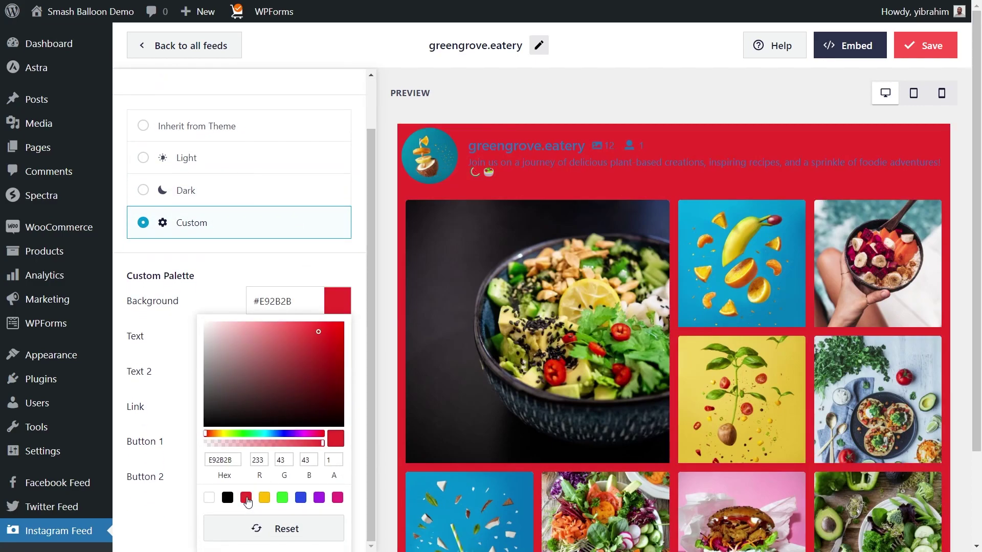
click(264, 498)
click(282, 497)
scroll(281, 511, up, 1)
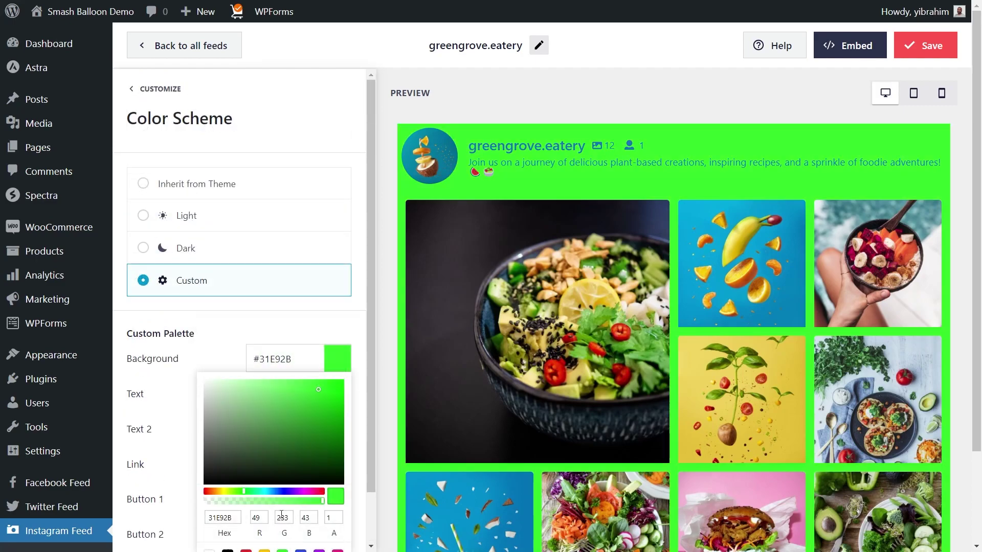
click(207, 184)
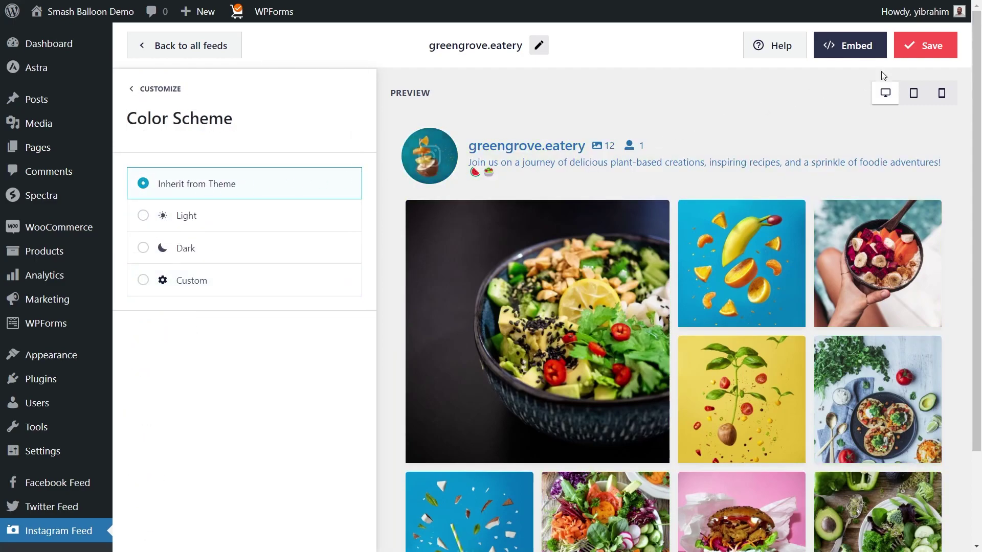
click(924, 46)
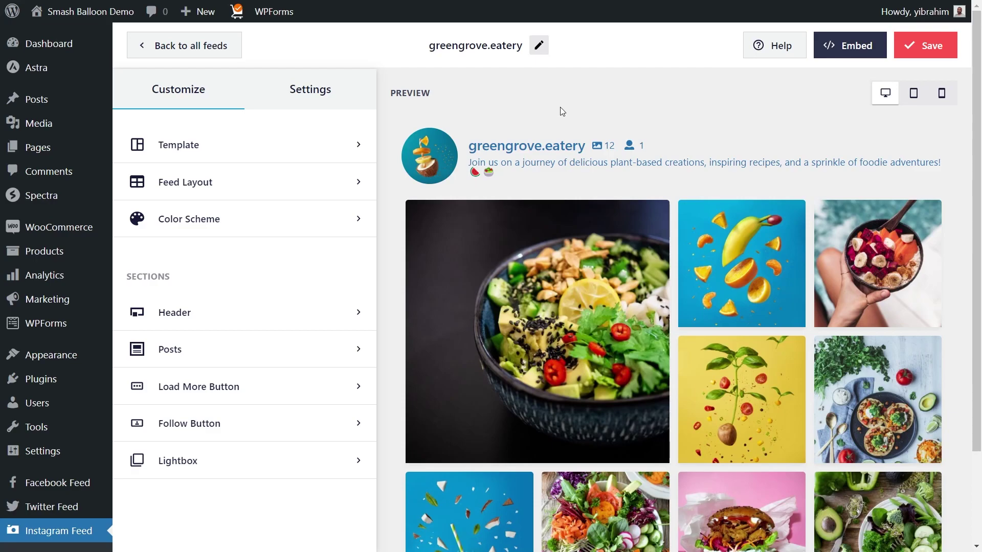
Enable feed moderation, test approving the first post, then disable moderation again.
click(309, 93)
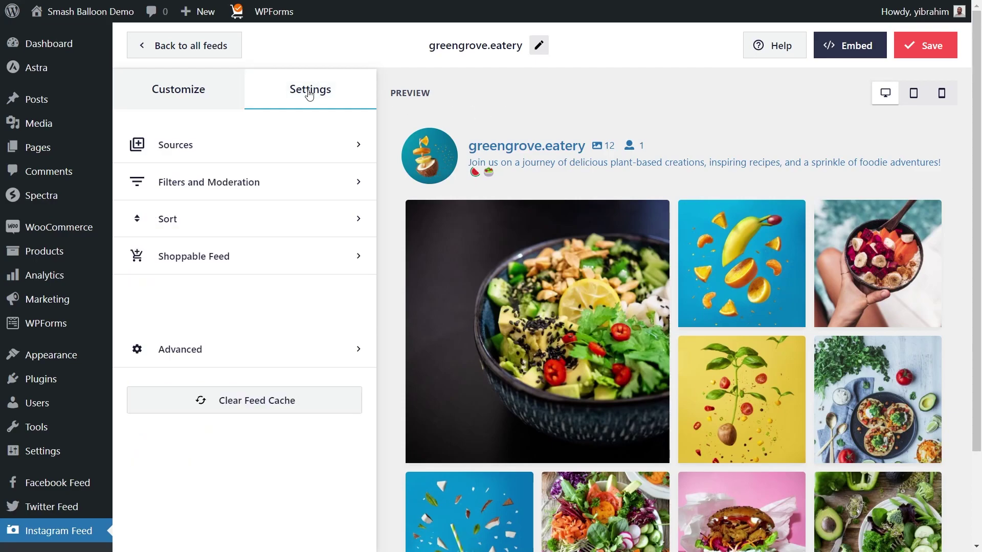
click(198, 192)
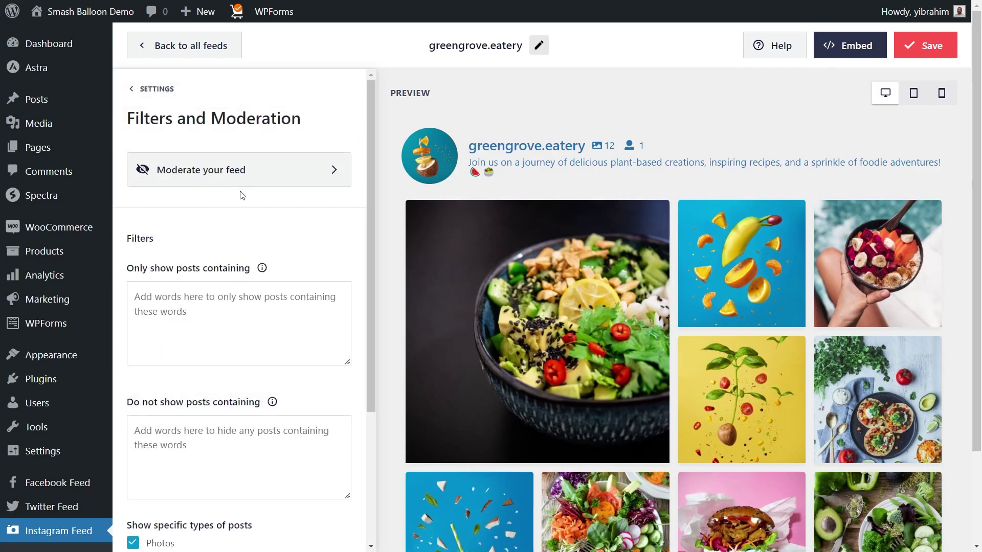
click(247, 174)
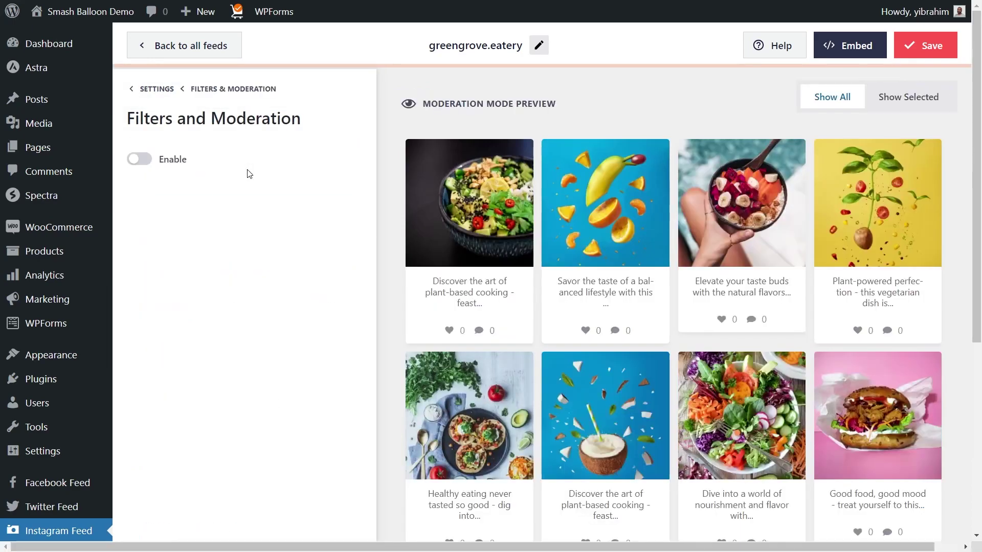
click(161, 163)
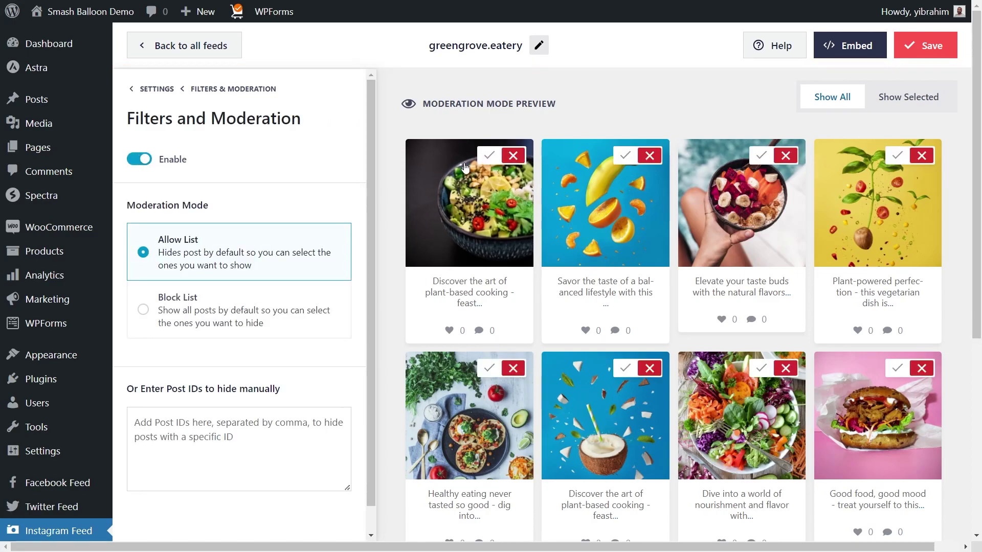
click(490, 156)
click(512, 156)
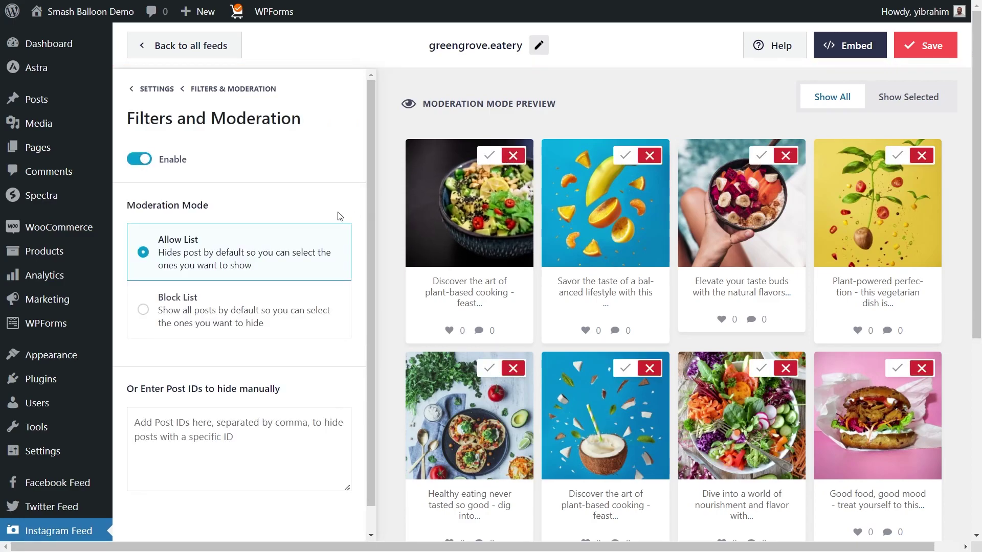
click(145, 163)
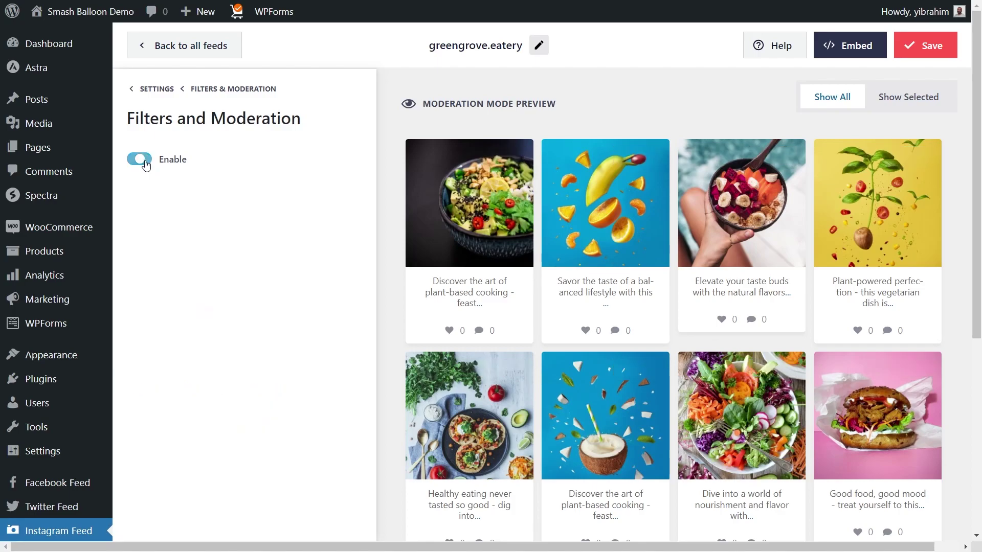
Save the feed settings with Photos, Feed Videos and Reels included and post offset 0.
click(224, 95)
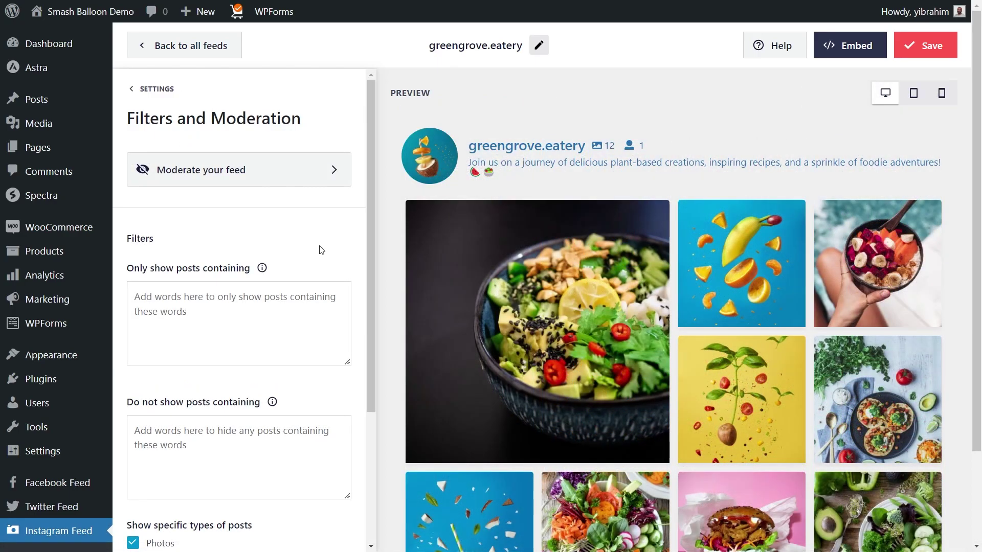
scroll(321, 250, down, 1)
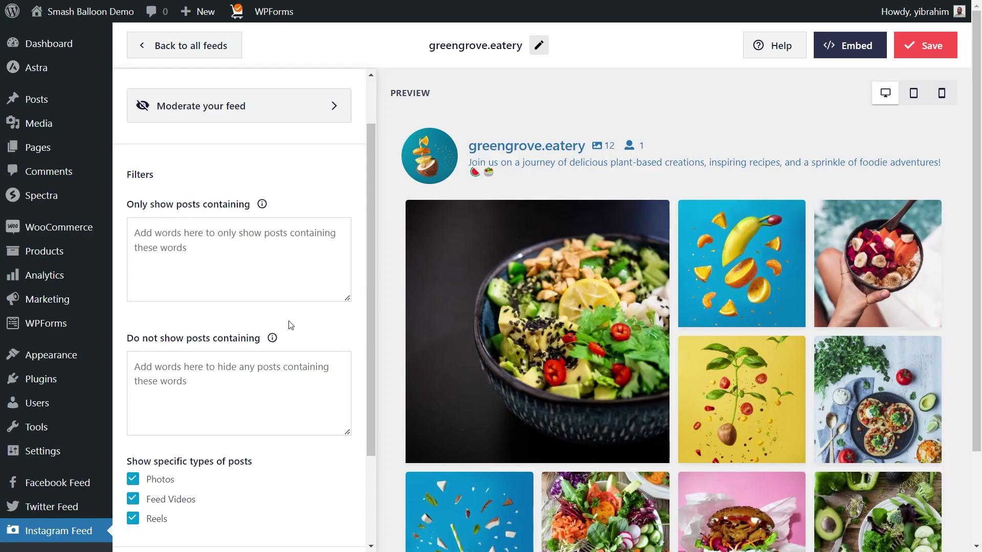
scroll(281, 404, down, 2)
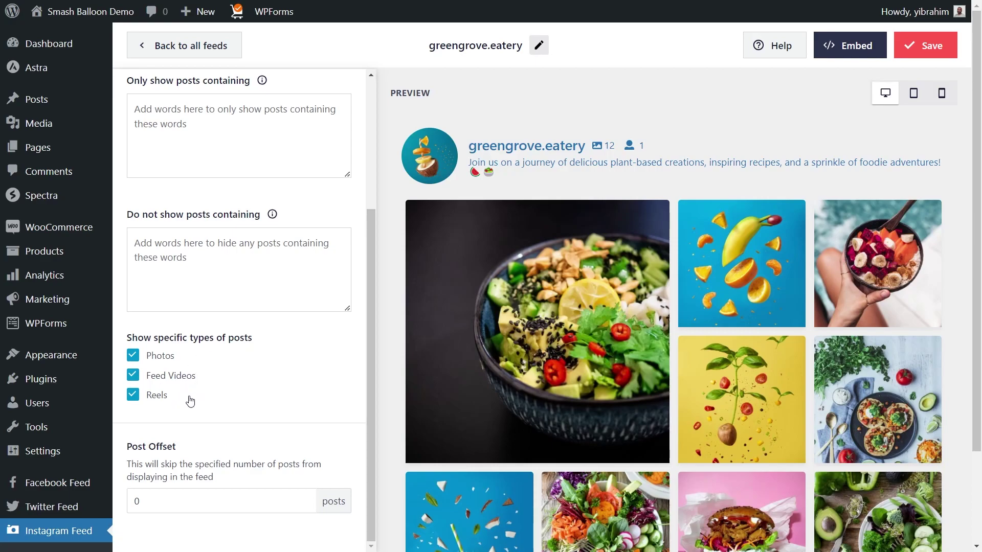
click(931, 43)
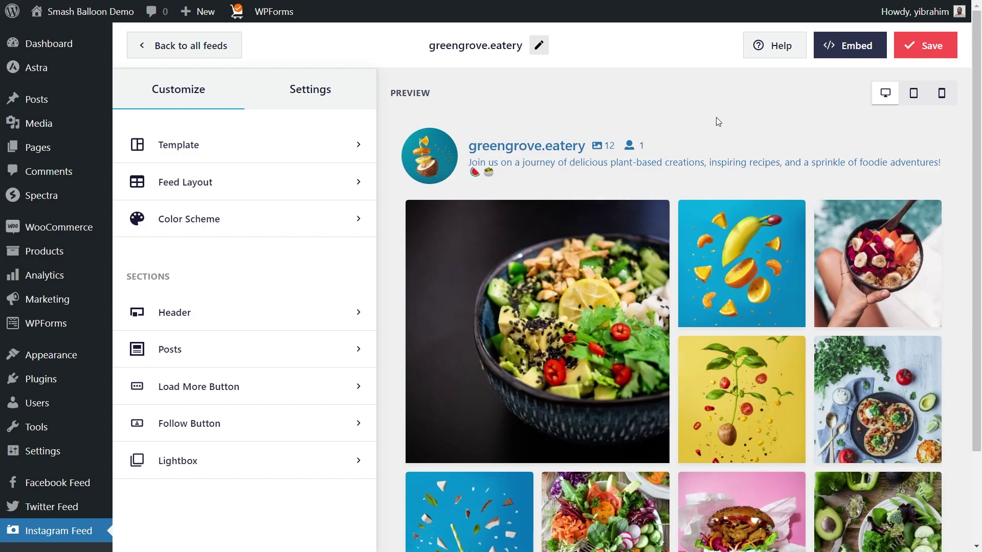
Copy the [instagram-feed feed=2] shortcode and add the feed to the Home page.
click(836, 53)
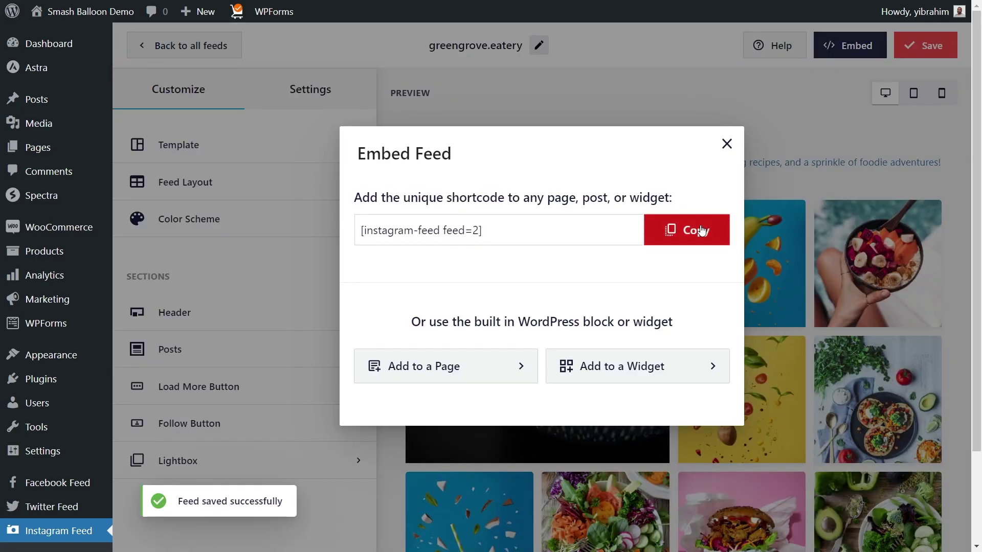
click(702, 231)
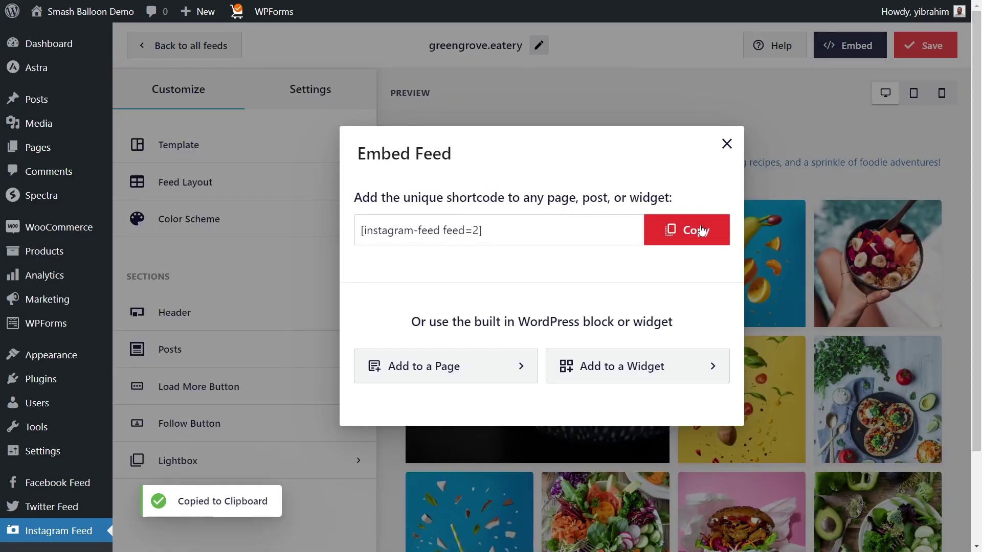
click(457, 365)
click(458, 334)
scroll(454, 340, down, 2)
click(412, 306)
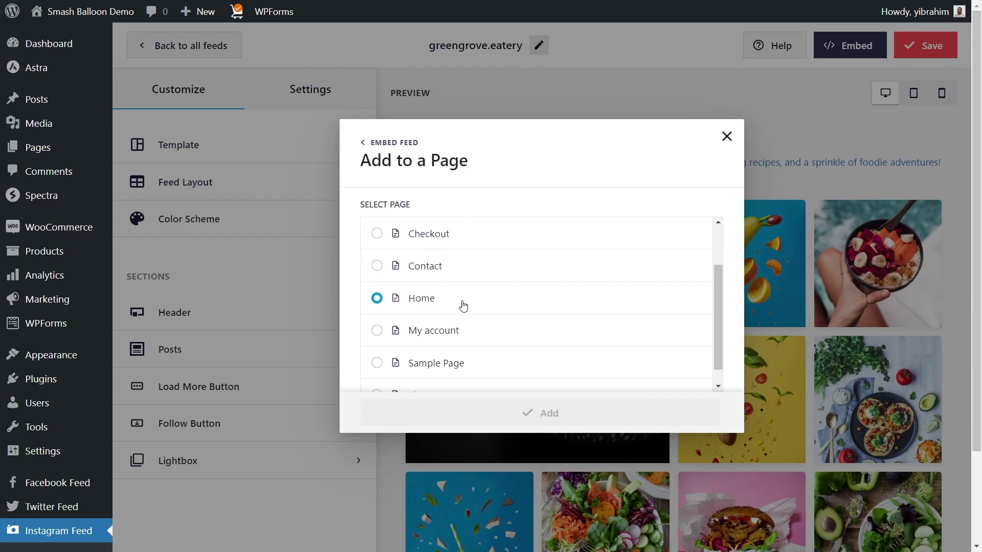
click(445, 303)
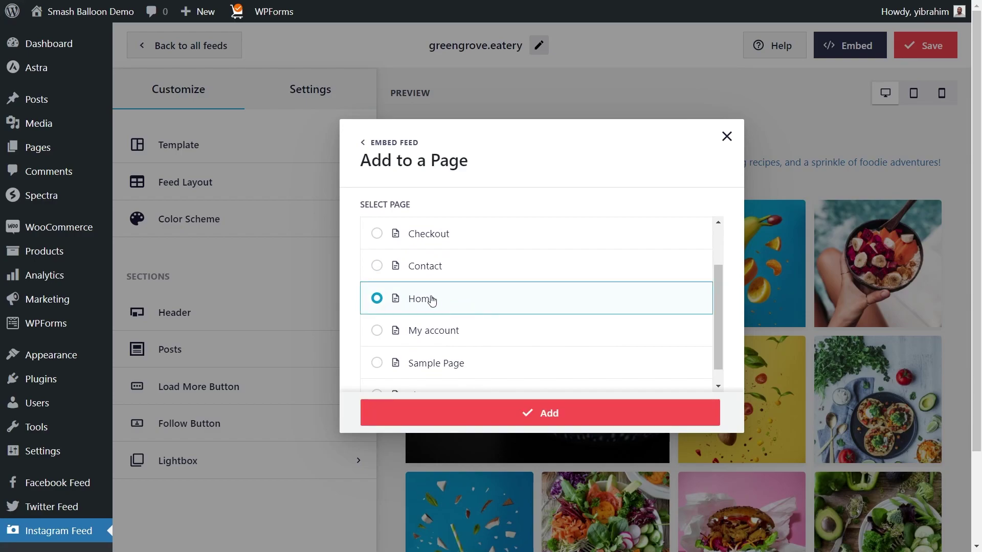
click(535, 415)
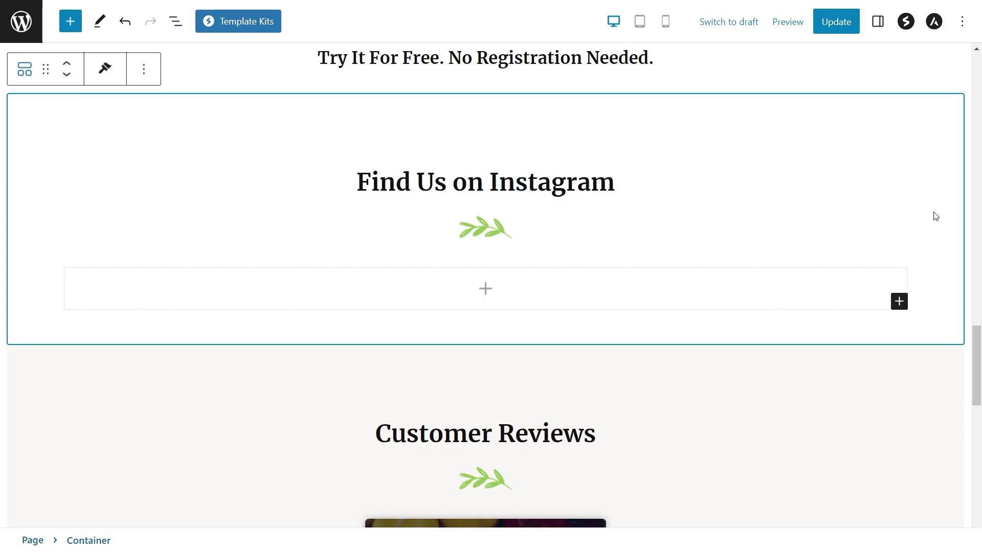
Try a Shortcode block with the pasted feed shortcode in the empty container, then undo it.
click(623, 289)
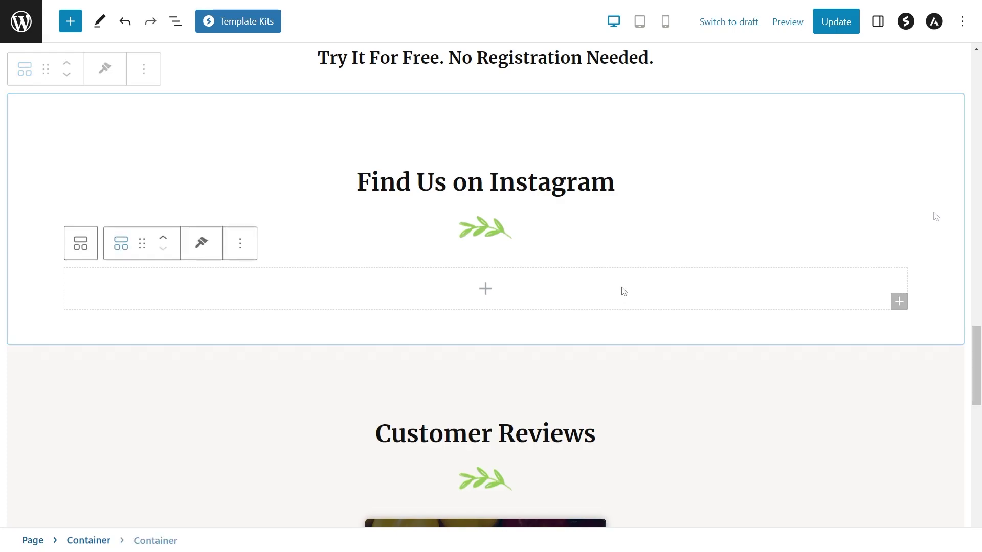
click(485, 288)
click(418, 401)
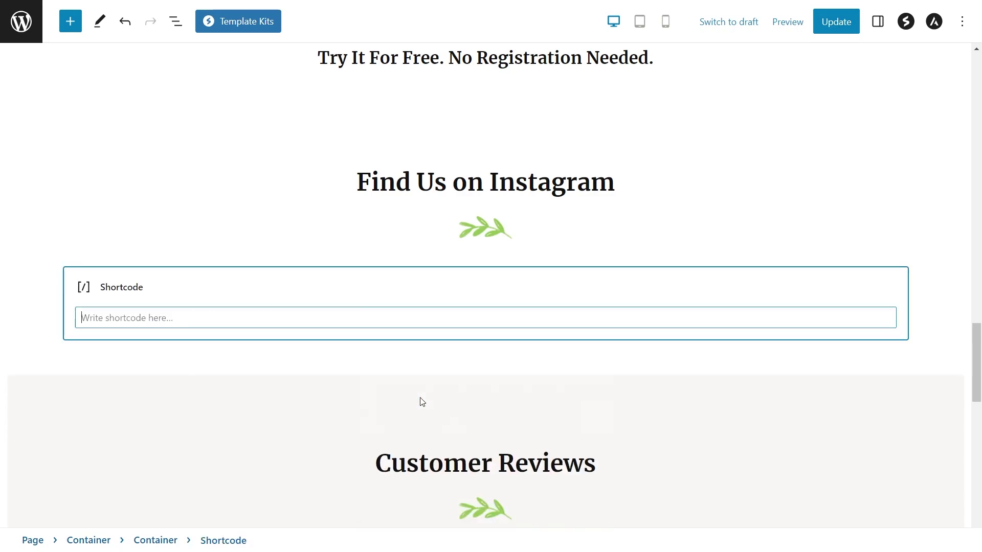
key(ctrl+v)
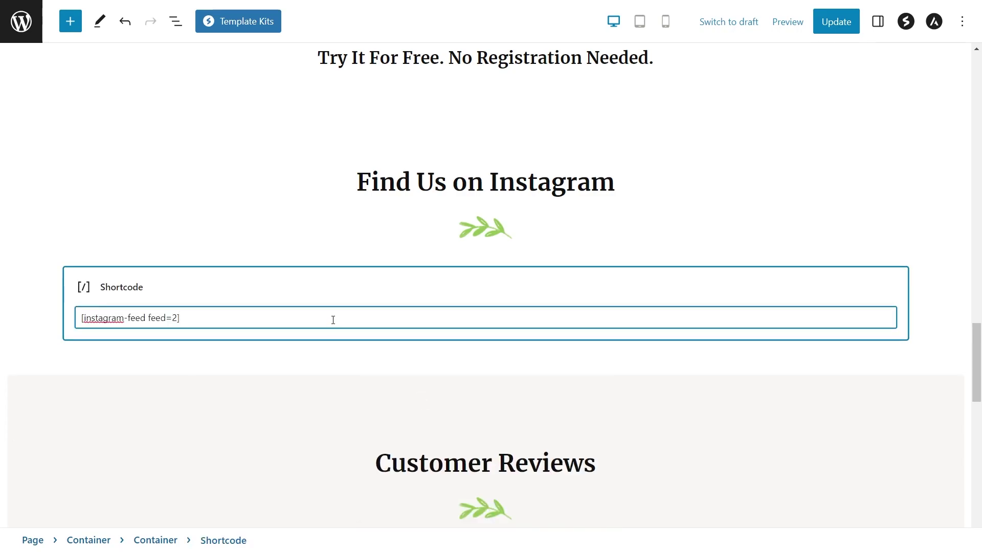
key(ctrl+z)
key(ctrl+z)
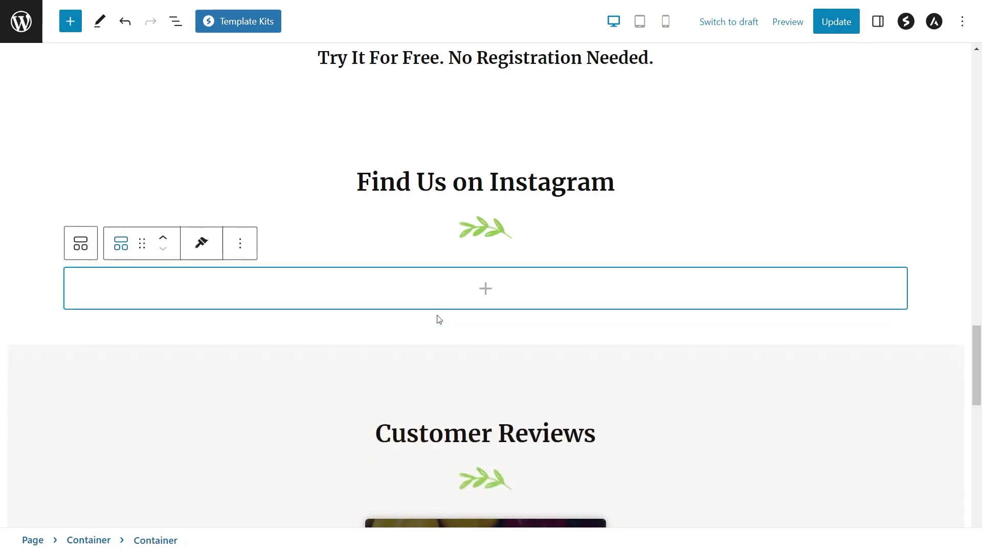
Insert an Instagram Feed block under Find Us on Instagram and update the page.
click(486, 290)
text(instagram)
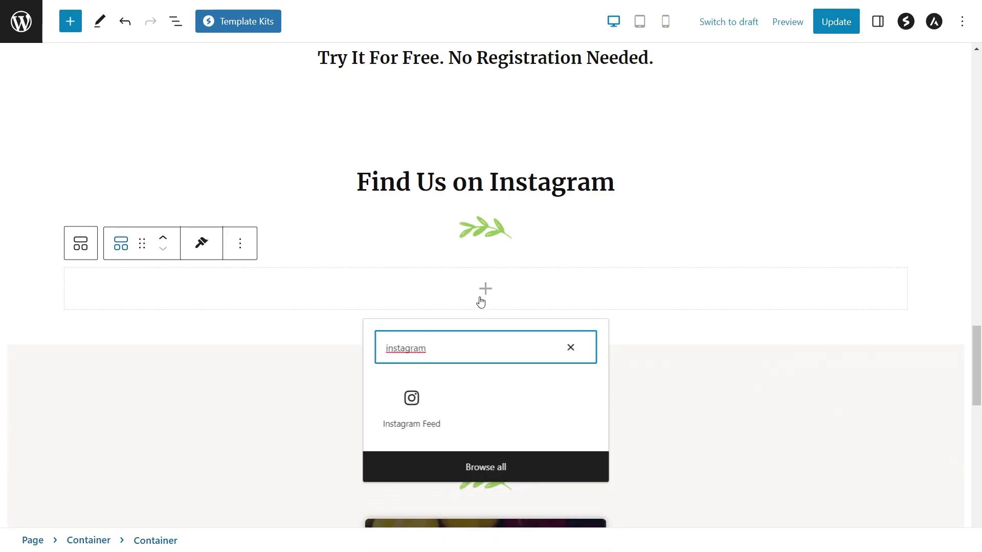
click(412, 402)
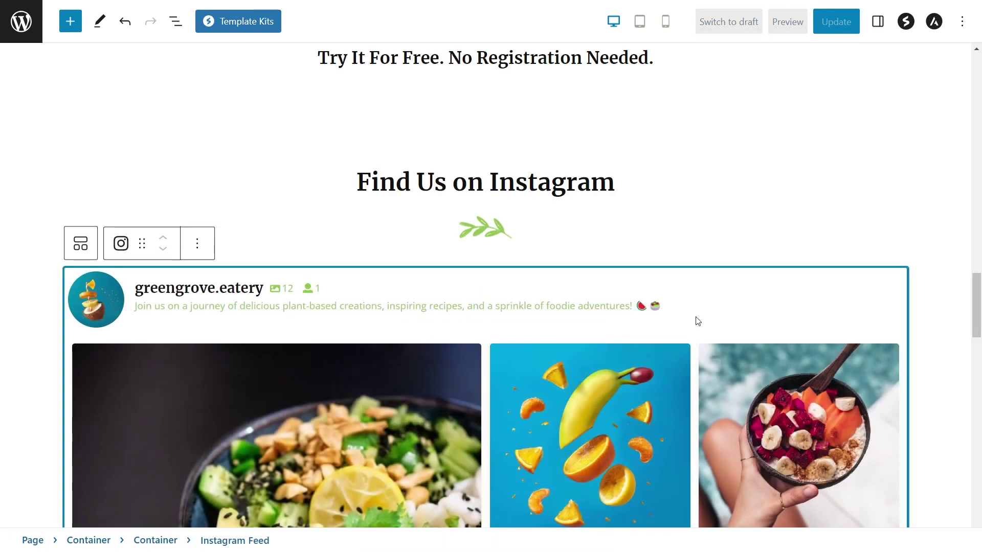
scroll(925, 324, down, 4)
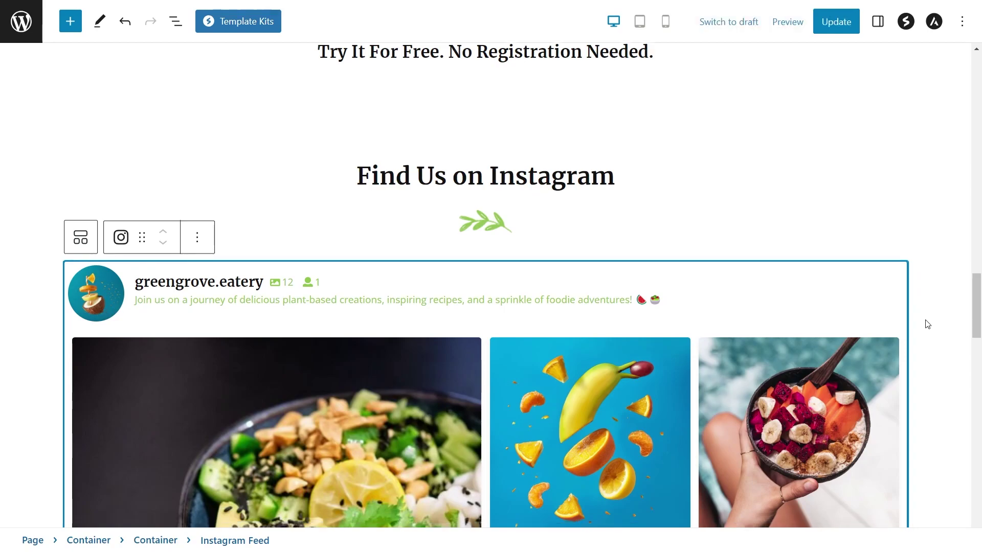
scroll(932, 307, down, 6)
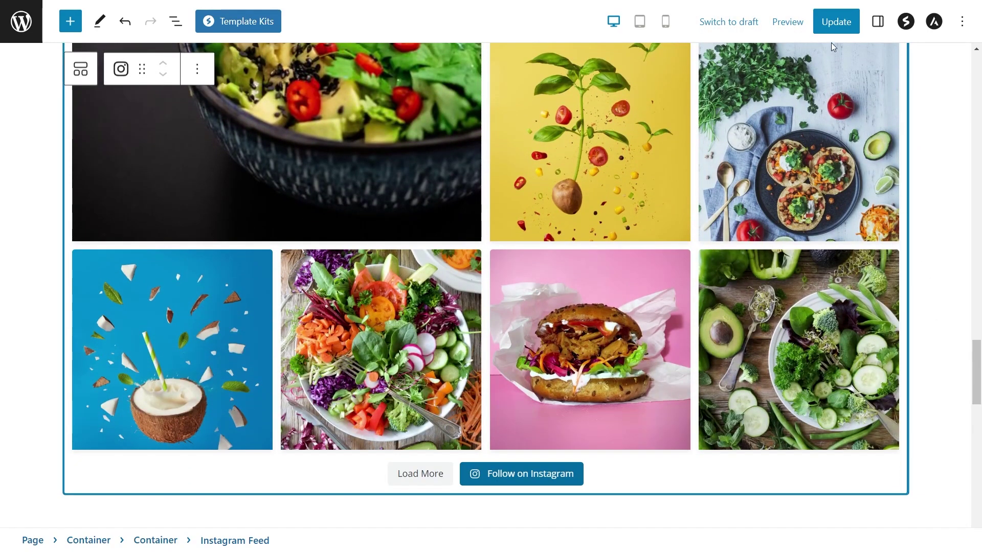
click(836, 22)
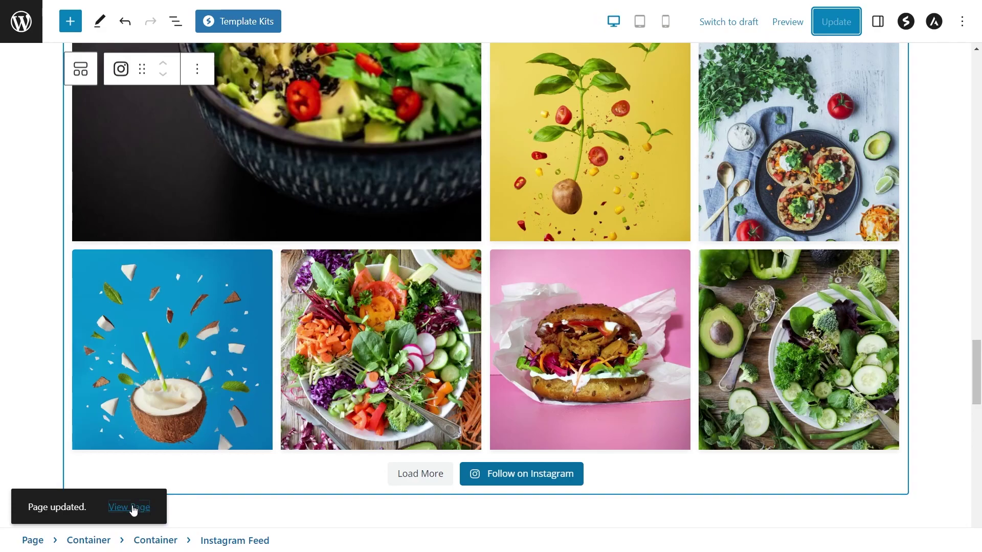
On the live Home page, enlarge the yellow plant photo from the Instagram grid, then close it.
click(131, 508)
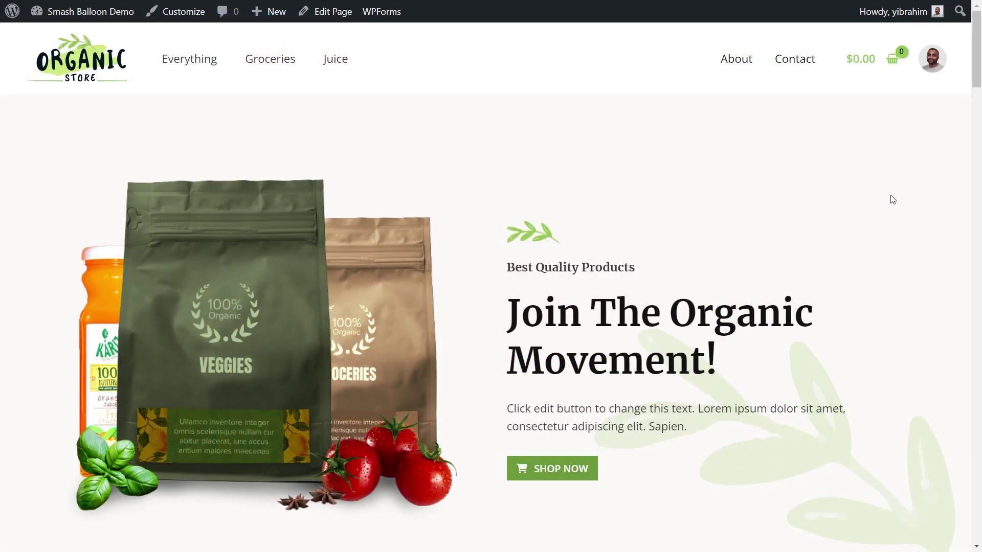
scroll(891, 199, down, 10)
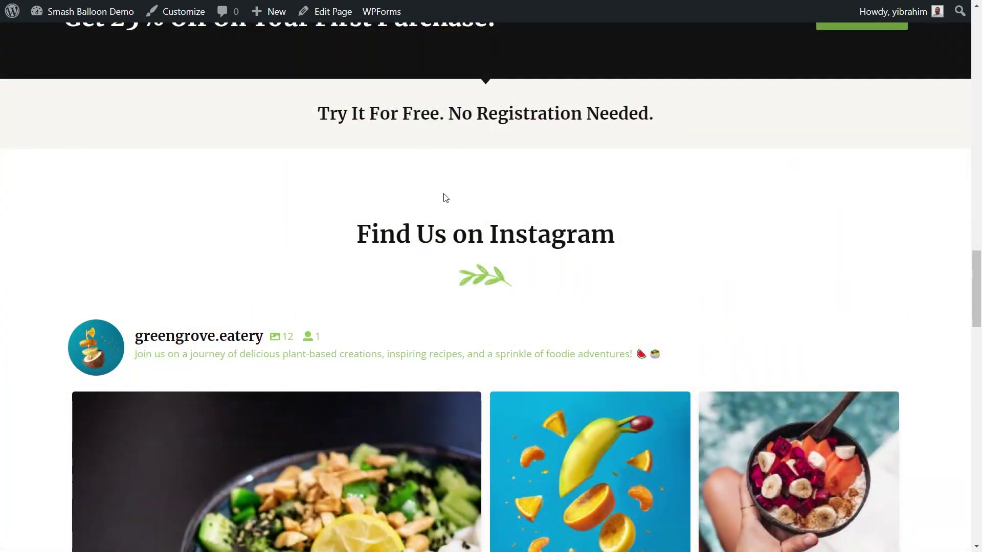
scroll(860, 257, down, 4)
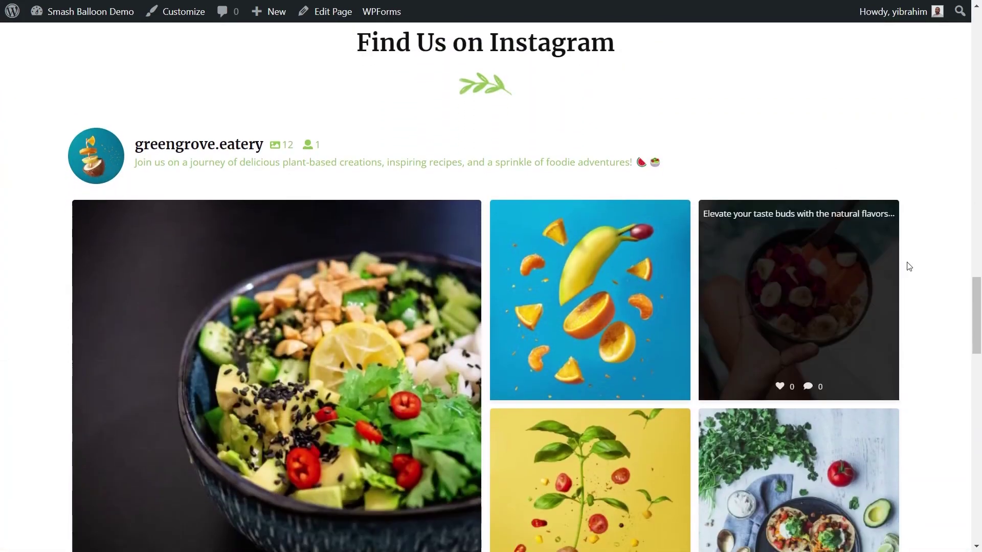
scroll(920, 262, down, 1)
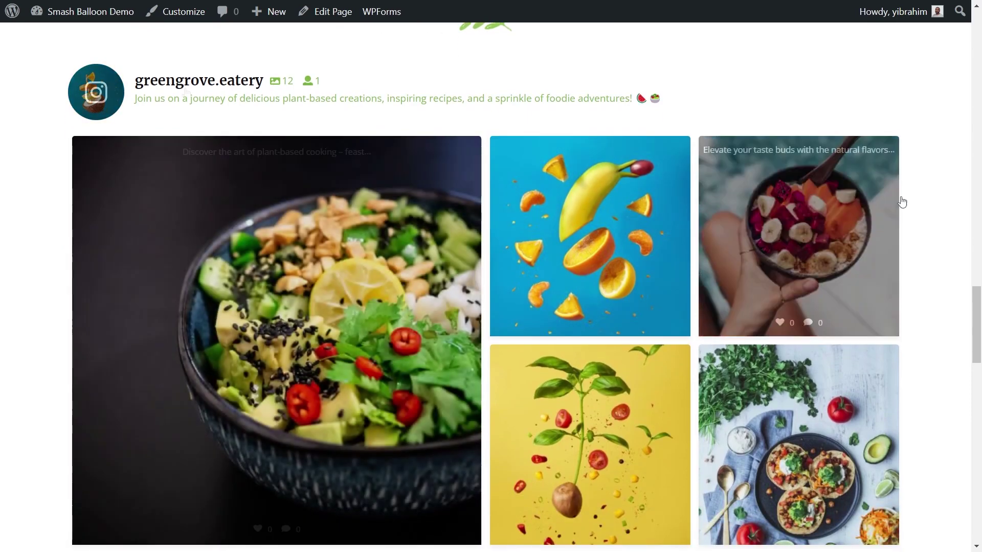
scroll(929, 259, down, 2)
scroll(929, 259, down, 2)
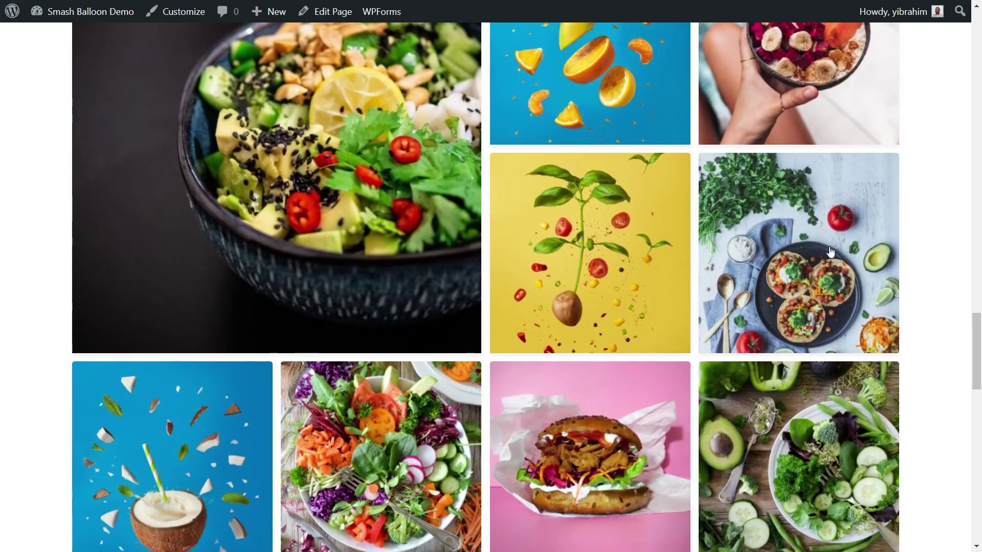
click(614, 251)
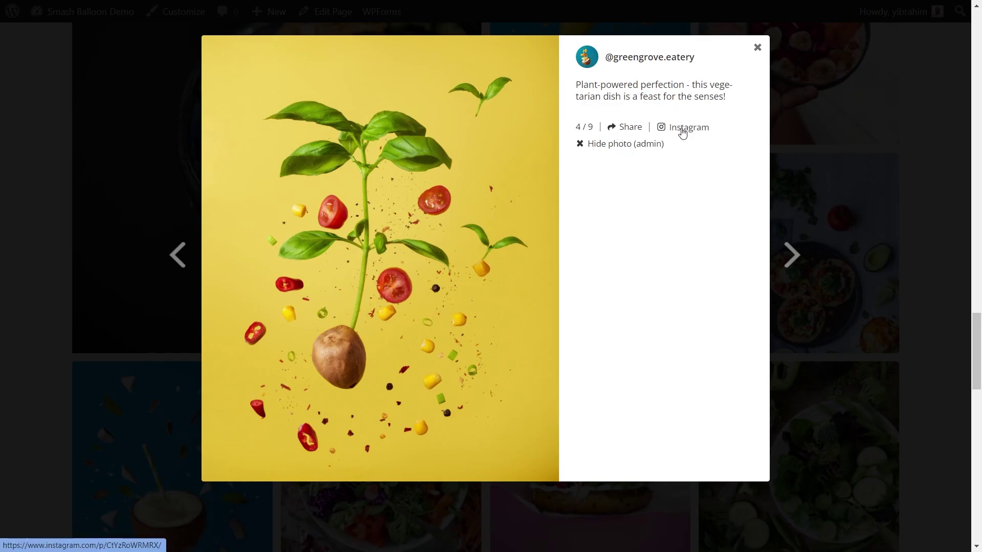
click(868, 188)
Load an extra row of greengrove.eatery photos into the feed.
scroll(868, 188, down, 1)
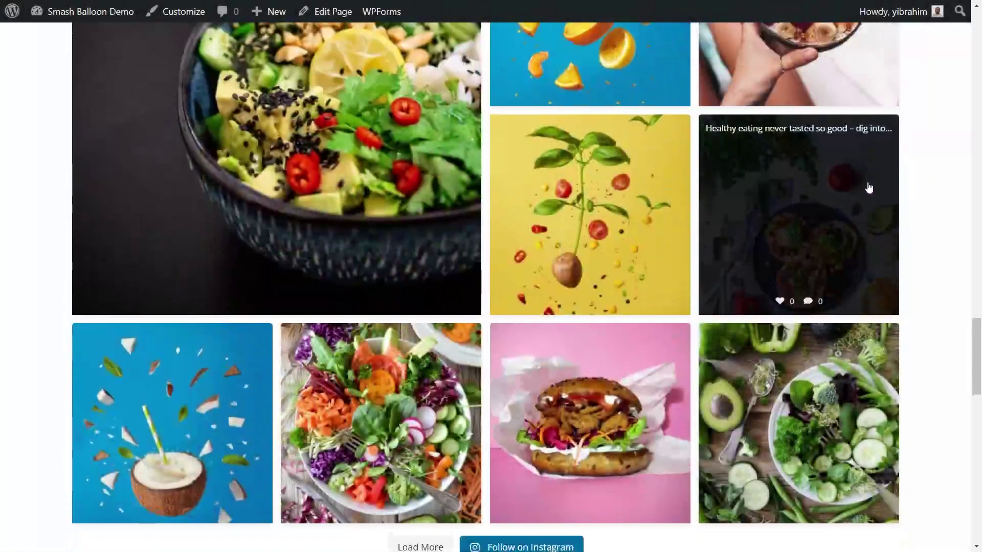
scroll(868, 188, down, 3)
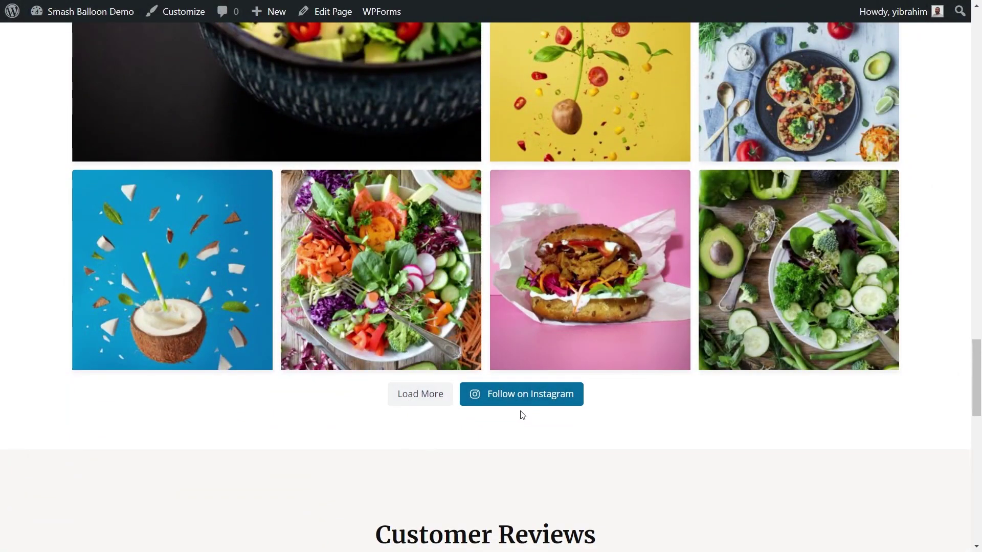
click(425, 397)
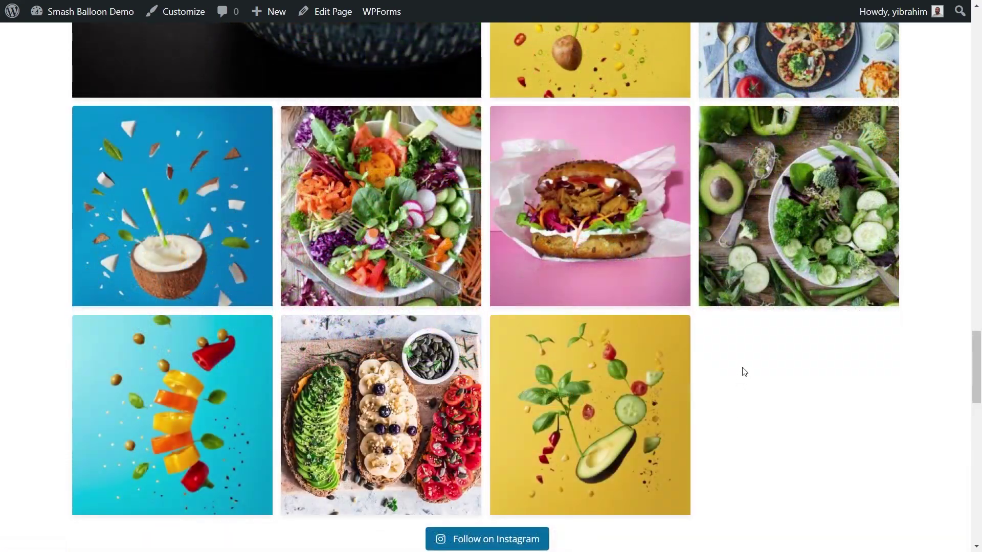
scroll(744, 371, down, 1)
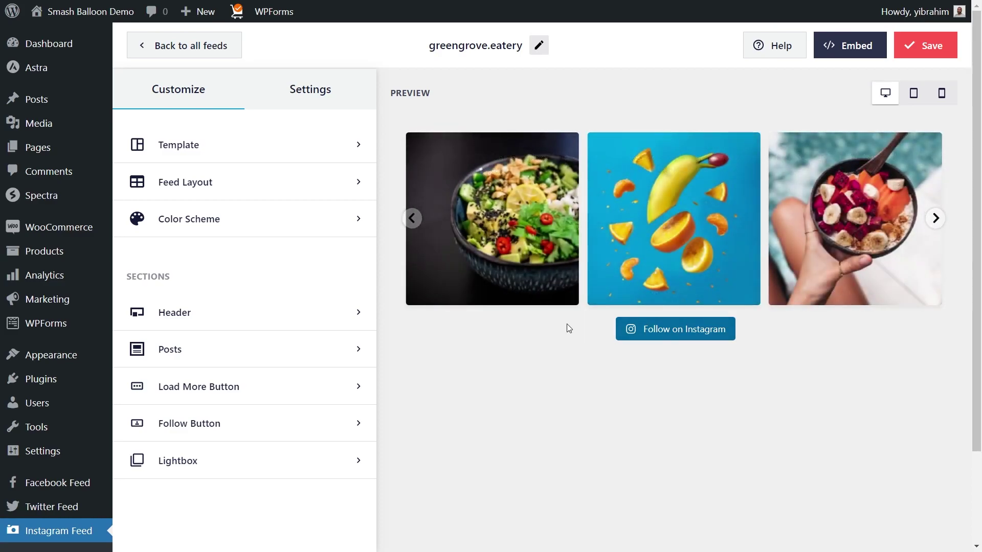
Copy the carousel feed's [instagram-feed feed=2] shortcode and go to the Widgets page.
click(834, 46)
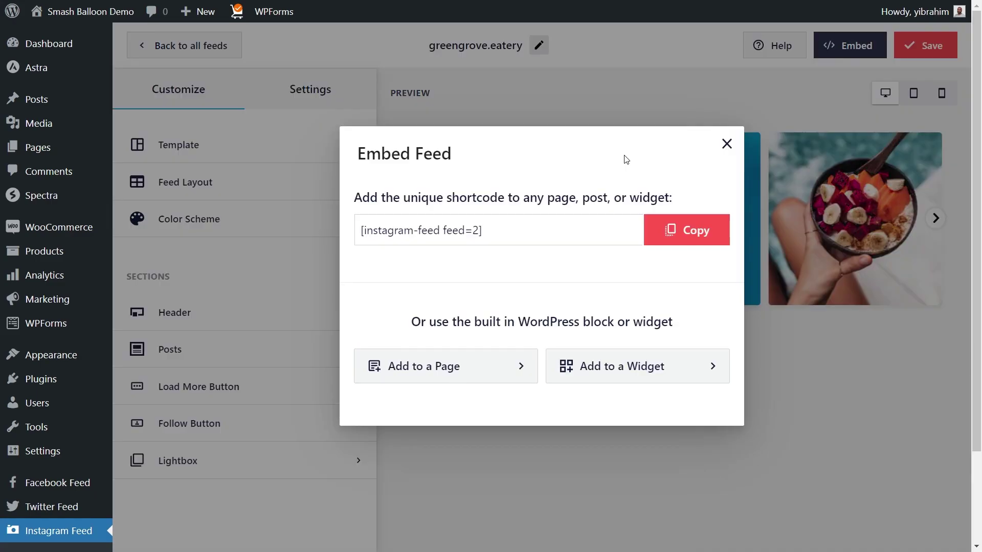
click(670, 236)
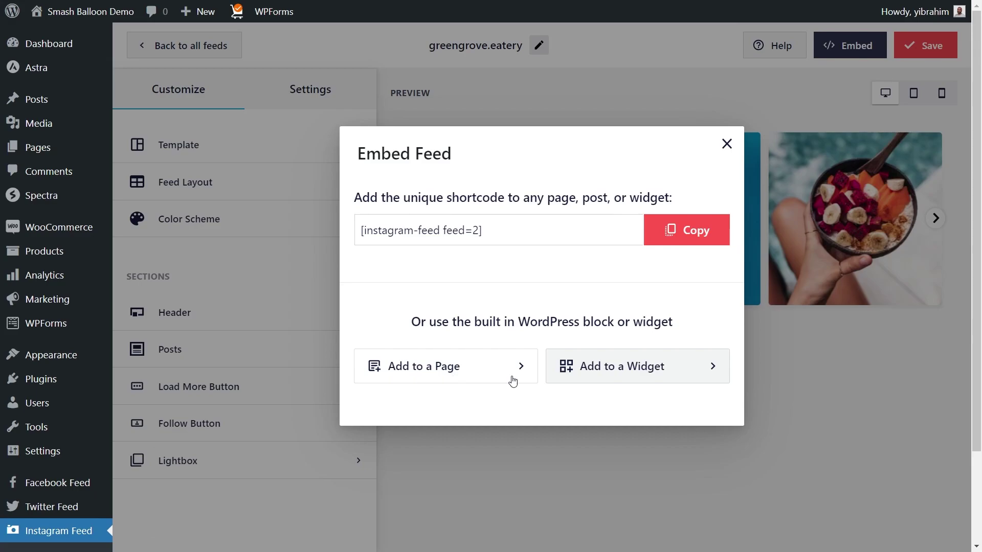
click(593, 380)
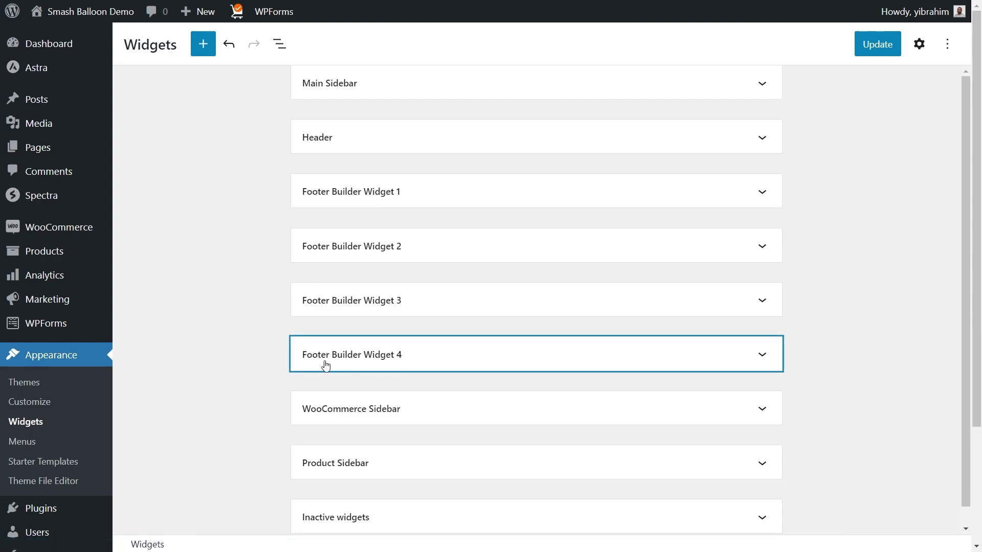
In Footer Builder Widget 4, try a Shortcode block with the pasted shortcode, then undo it.
click(764, 357)
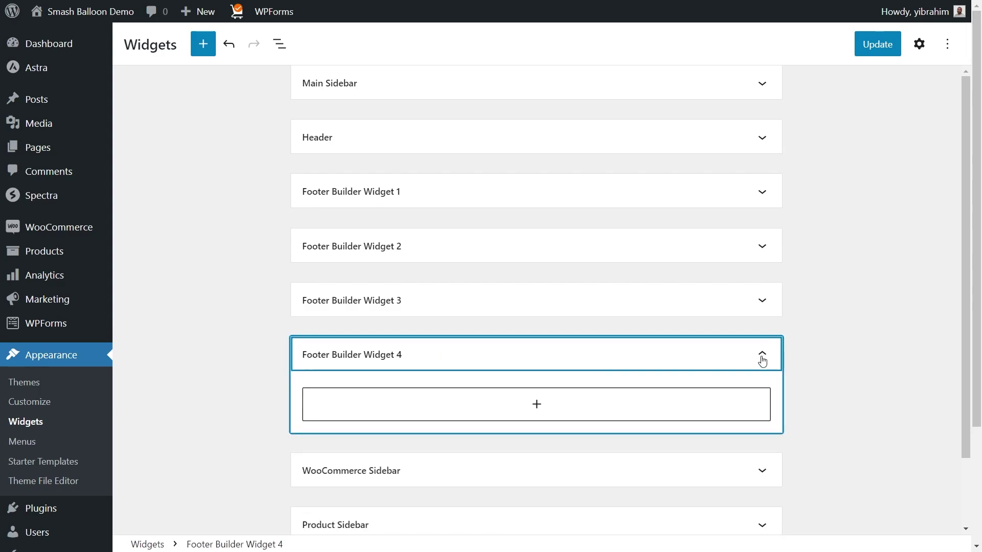
click(537, 405)
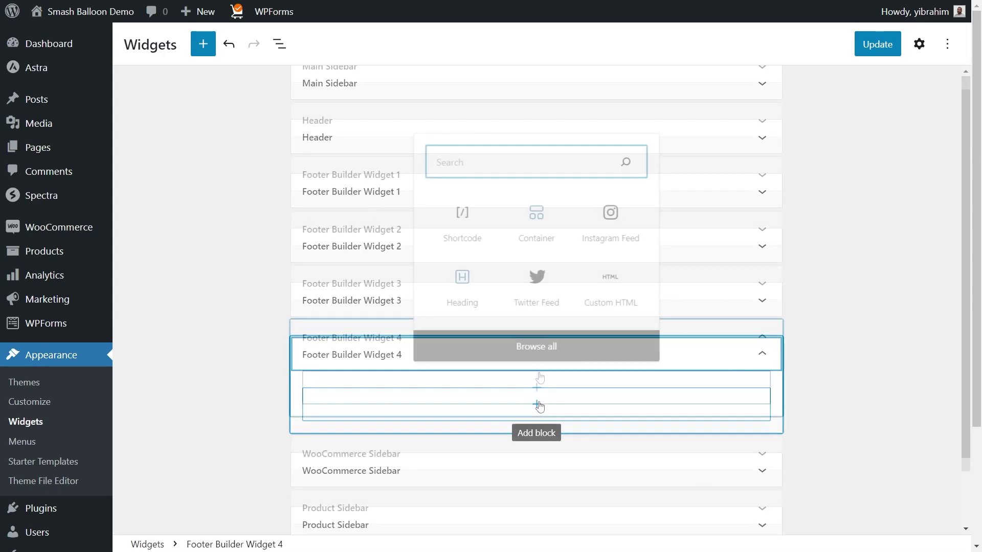
click(461, 217)
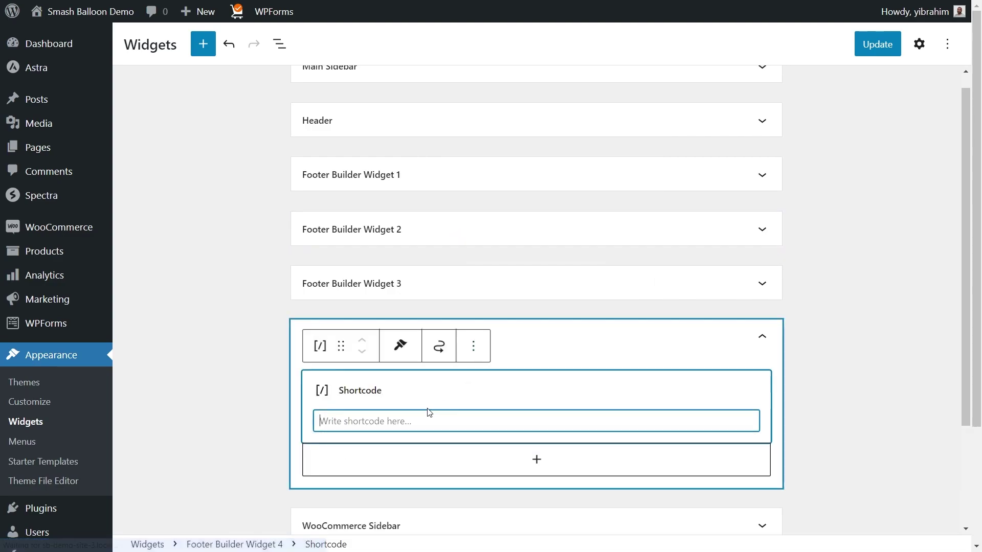
key(ctrl+v)
key(ctrl+z)
key(ctrl+z)
Add an Instagram Feed block to Footer Builder Widget 4 and save the widgets.
click(541, 390)
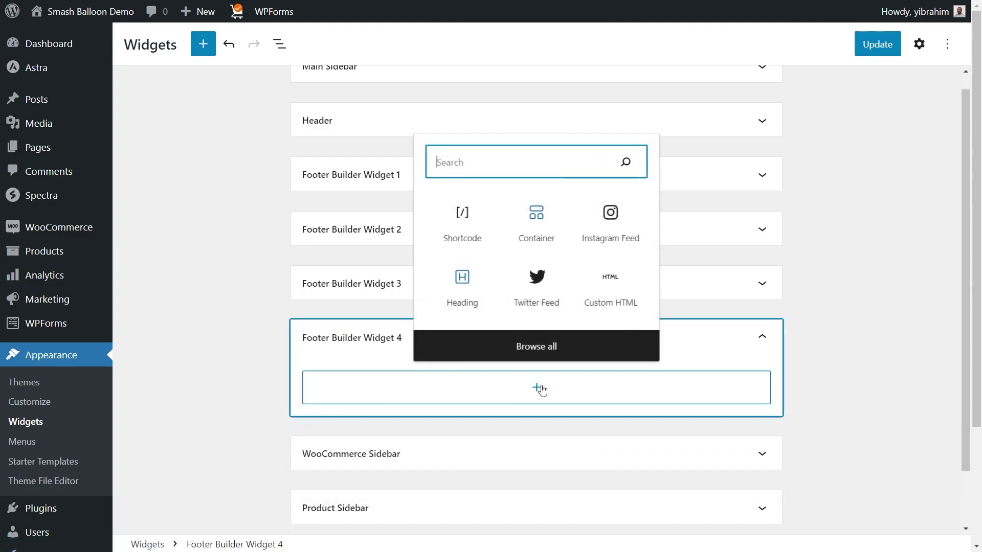
click(612, 225)
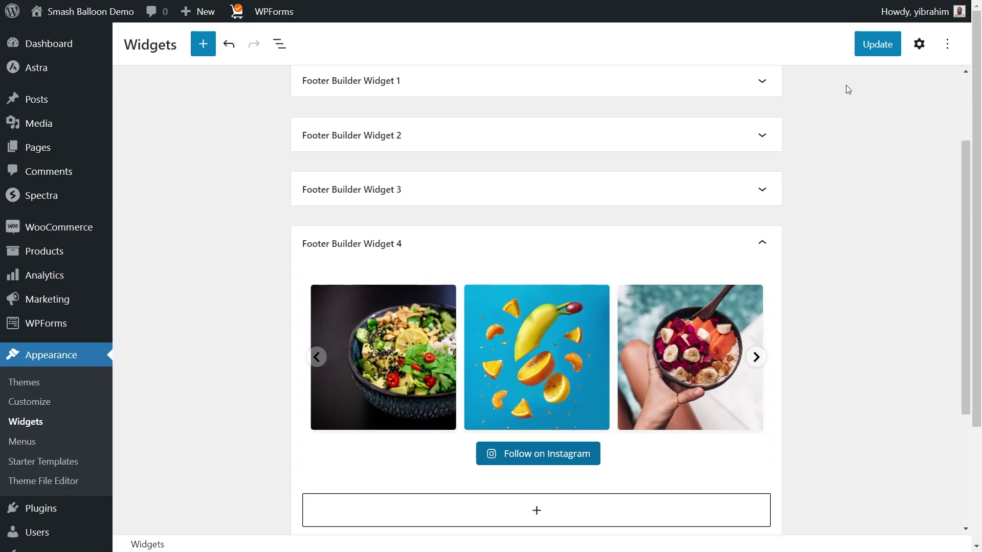
click(873, 51)
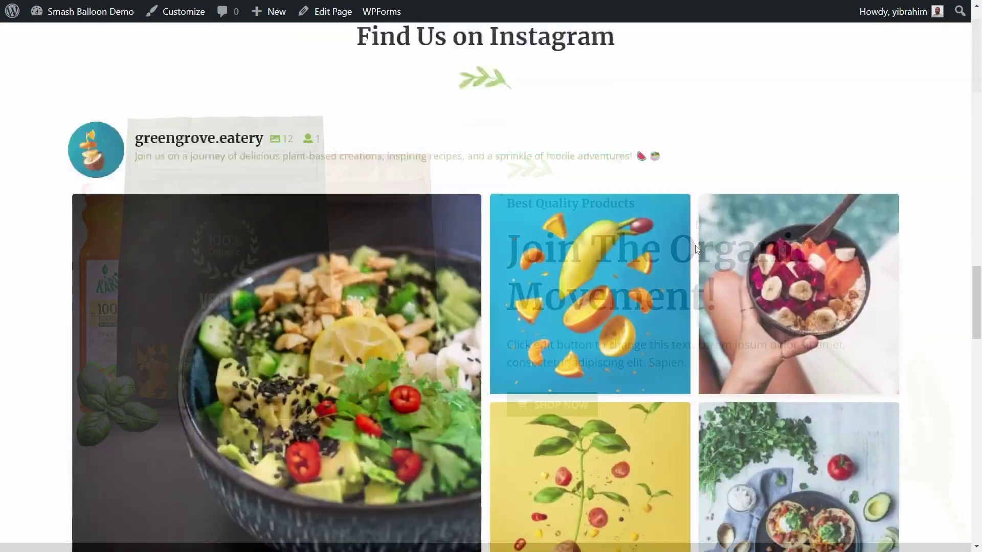
Scroll to the footer Instagram carousel below Featured Brands and advance it three photos.
scroll(695, 244, down, 1)
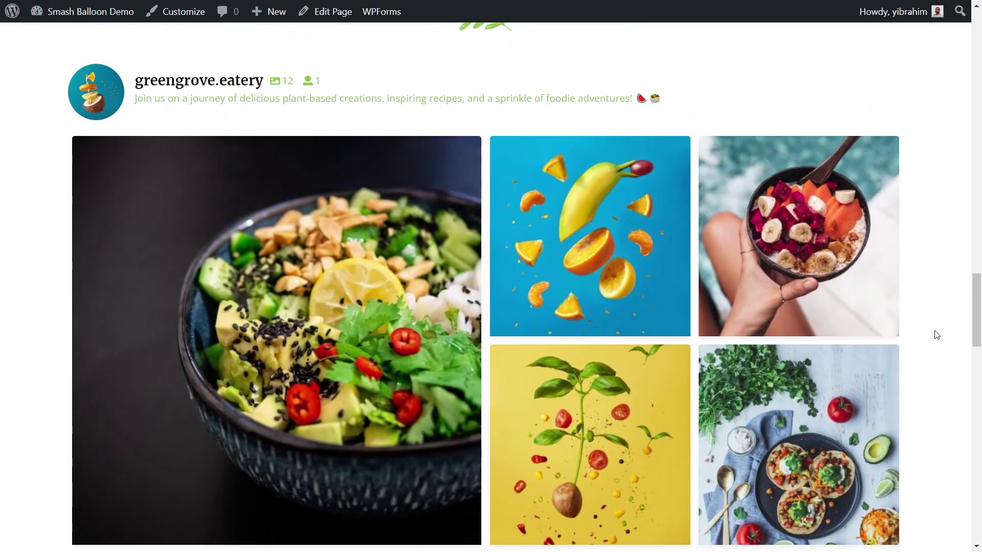
scroll(936, 335, down, 10)
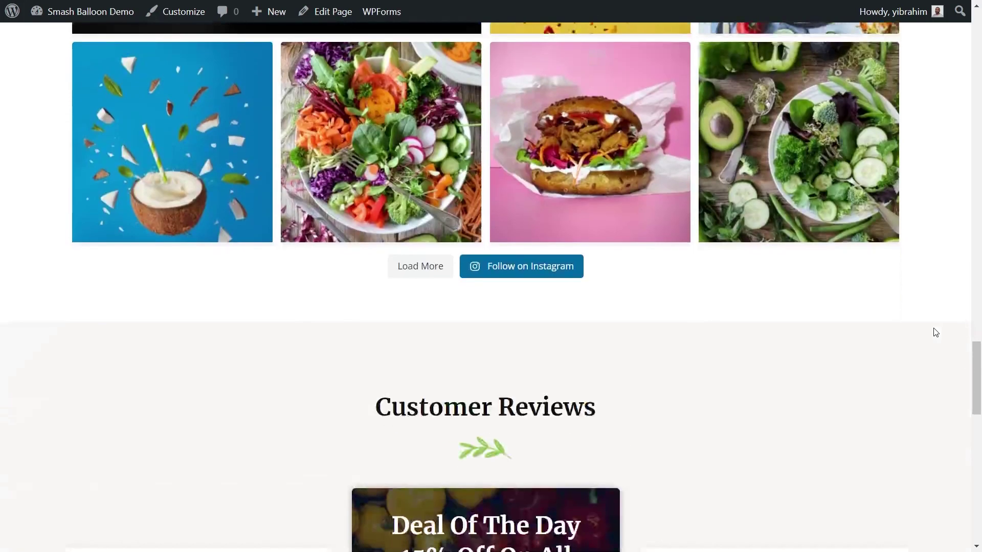
scroll(935, 335, down, 2)
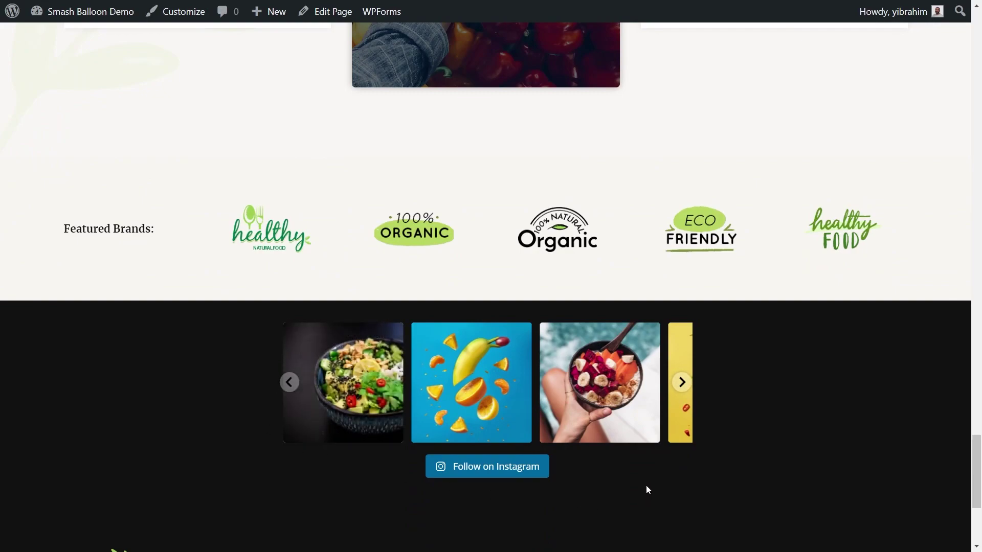
click(682, 382)
click(682, 382)
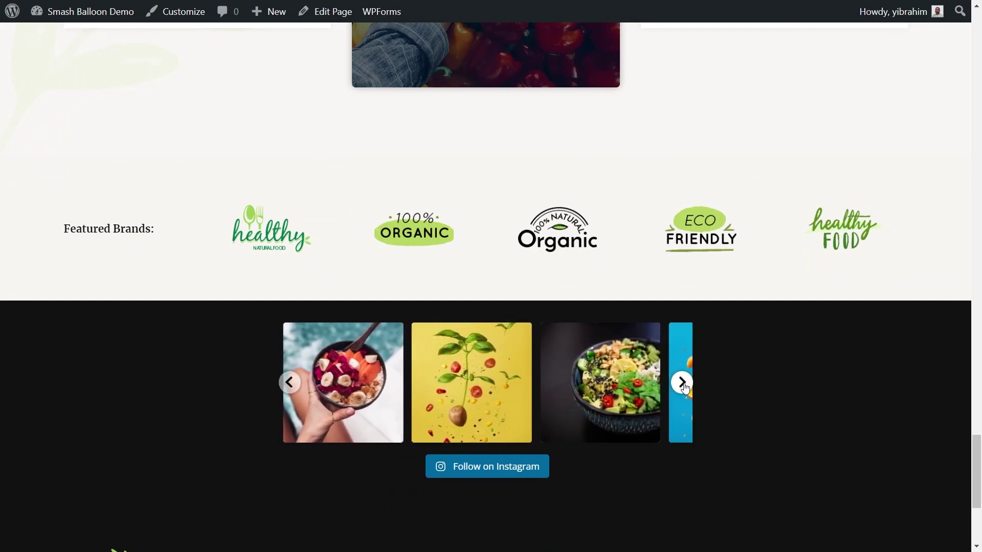
click(682, 382)
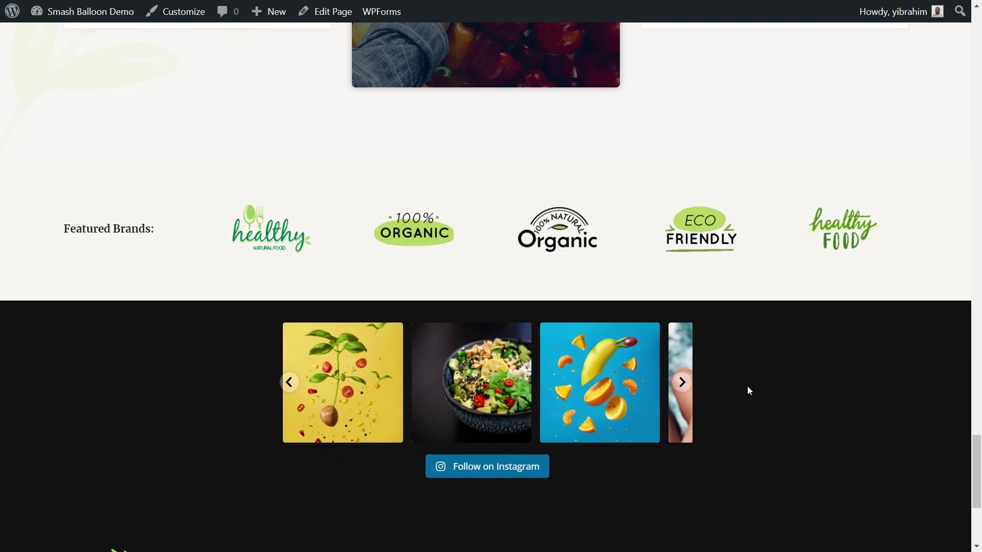